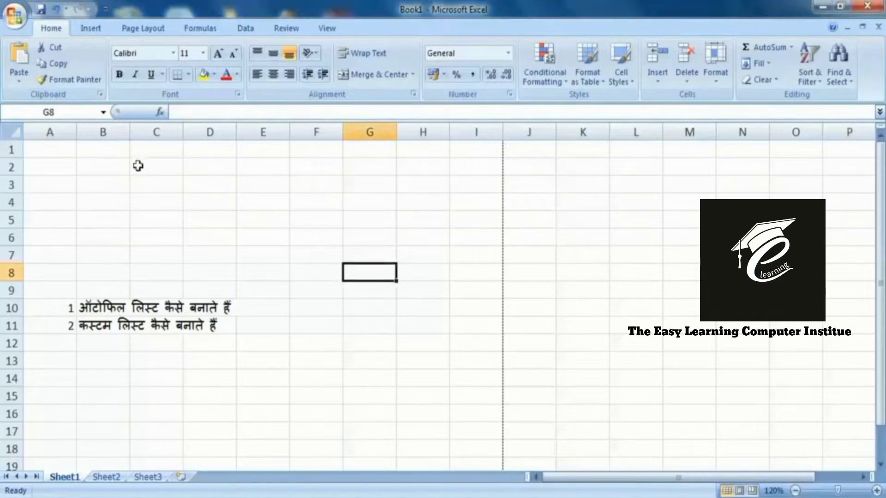
- Enter 2 in cell B1 and 4 in cell B2 as the start of a number series
click(115, 153)
text(2)
key(Return)
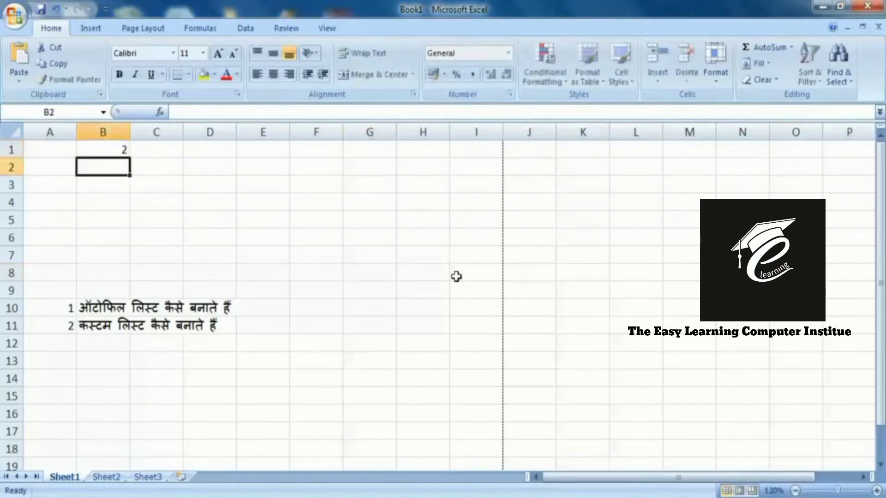
text(4)
key(Return)
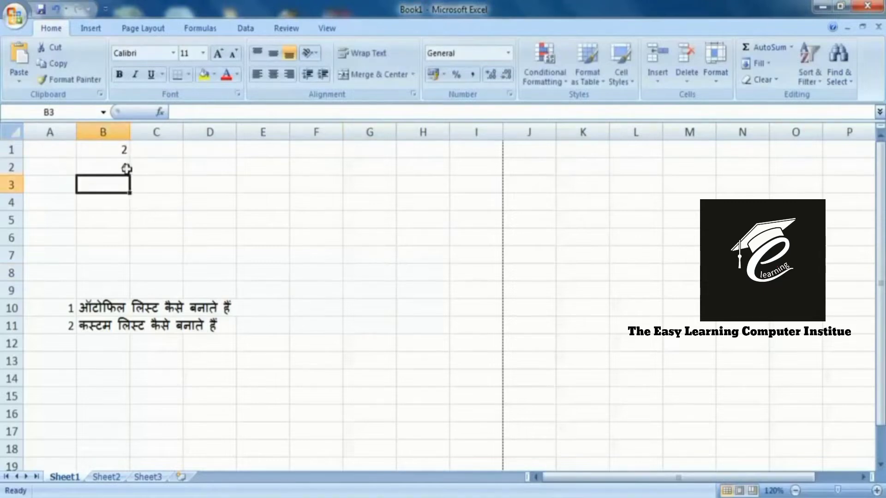
- AutoFill the series in B1:B2 down column B to cell B9
click(117, 148)
click(114, 170)
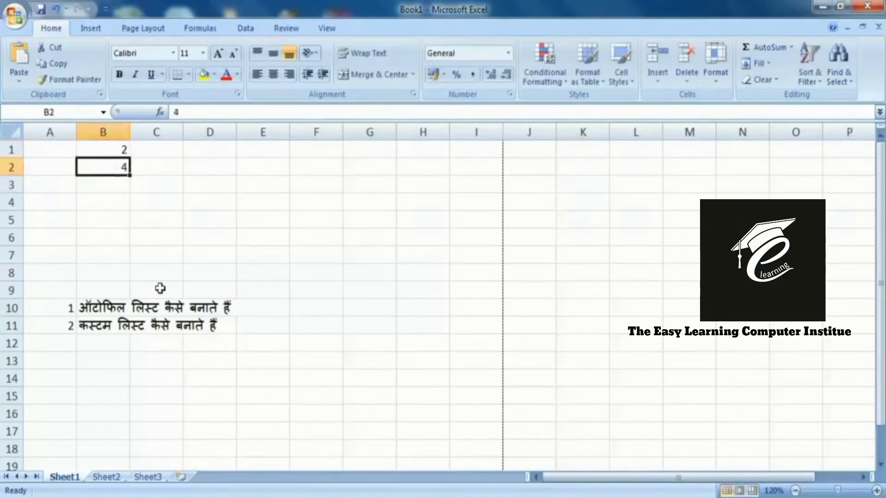
click(113, 147)
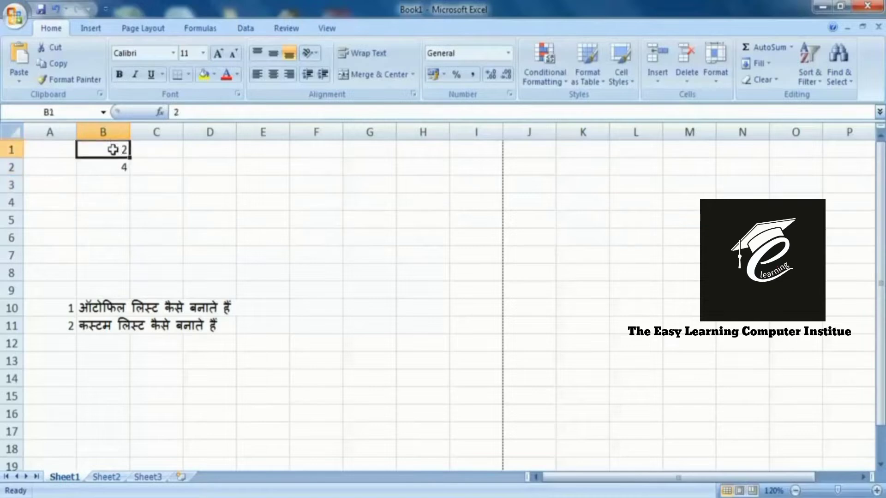
drag(113, 147, 118, 172)
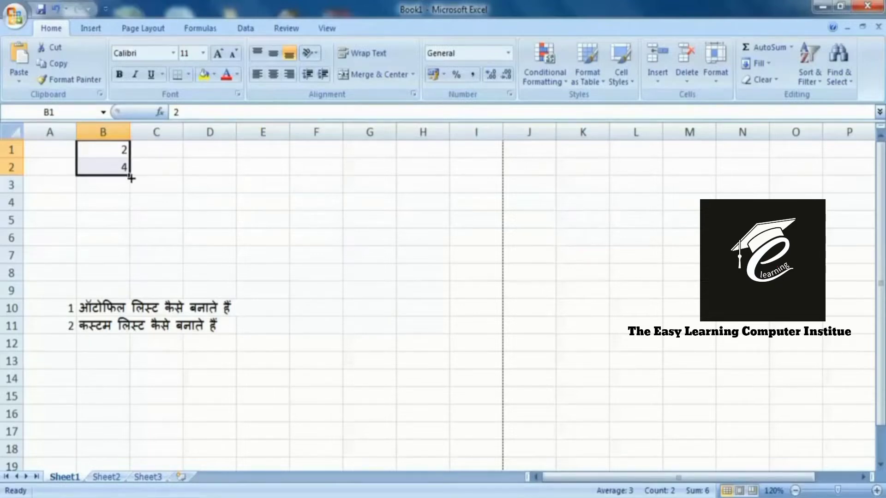
drag(131, 178, 131, 178)
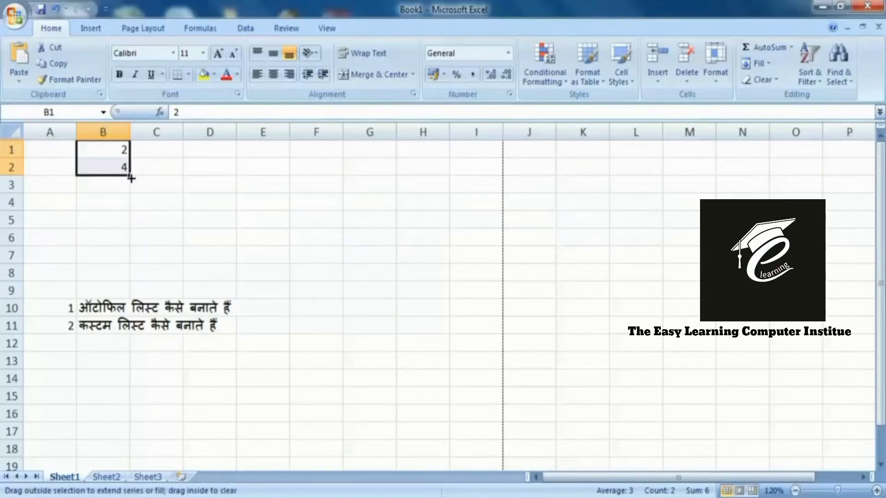
drag(131, 179, 135, 292)
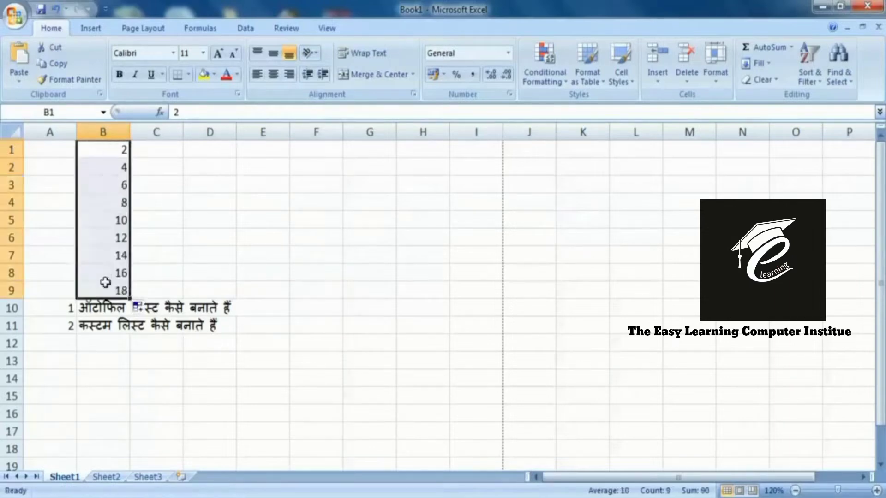
click(107, 127)
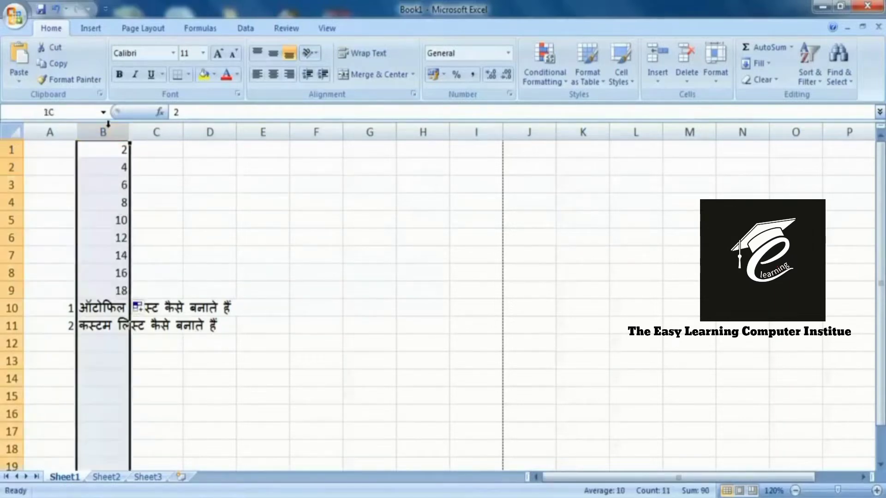
click(112, 150)
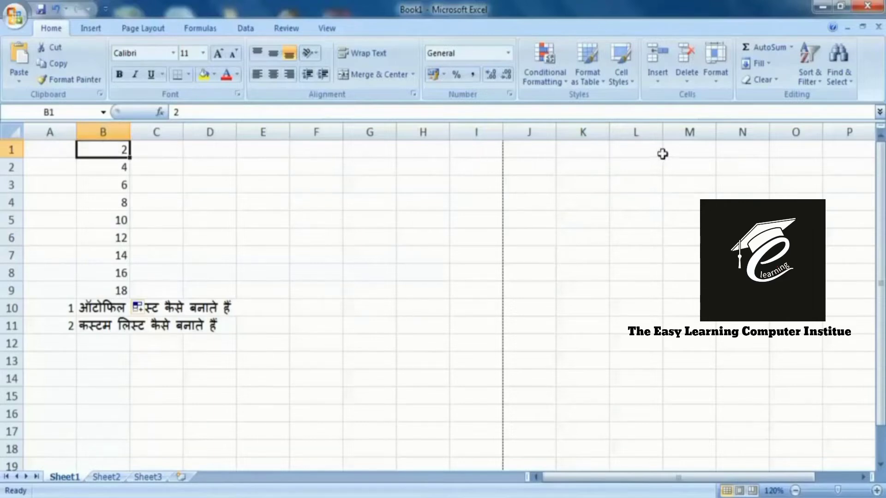
- Enter 4 in cell C1 and AutoFill the B1:C1 series across row 1 to column O
click(180, 230)
click(153, 150)
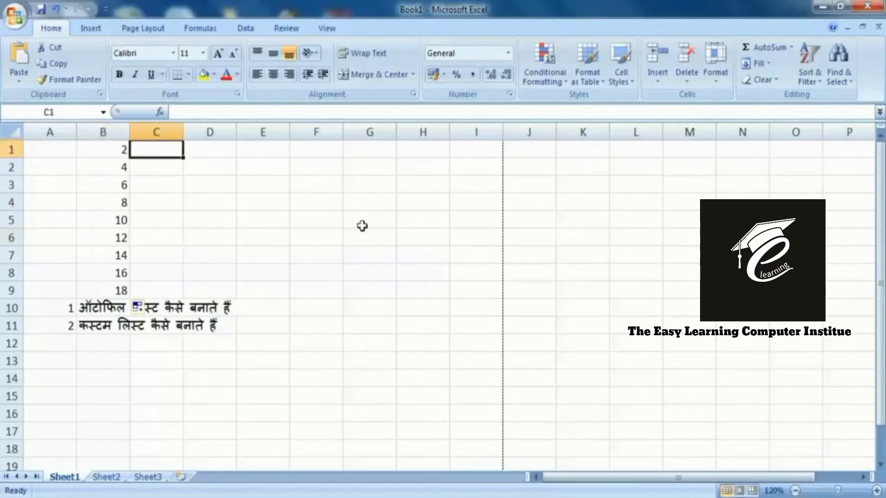
text(4)
key(Return)
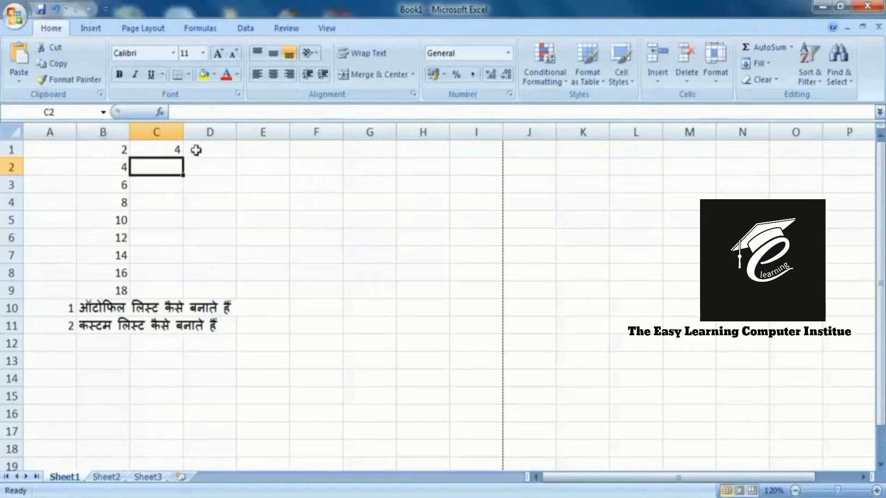
click(116, 149)
drag(113, 149, 803, 160)
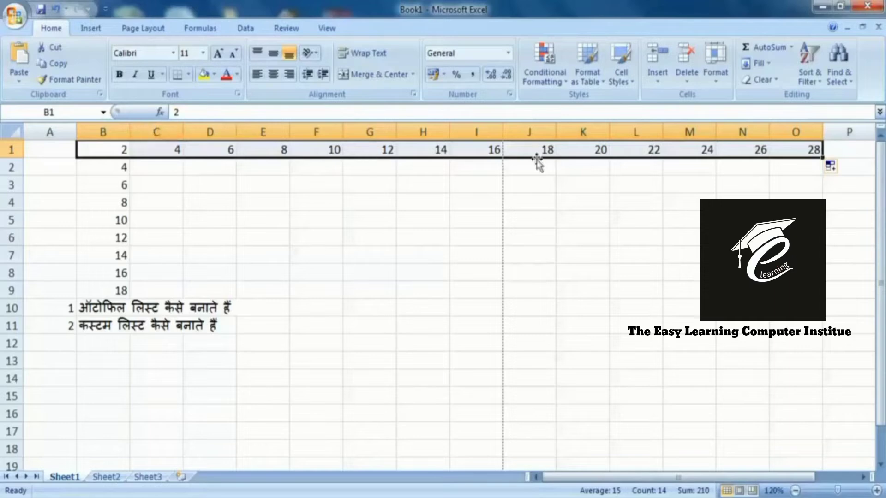
- Enter 8 in cell C2 and AutoFill the B2:C2 series across row 2 to column K
click(106, 166)
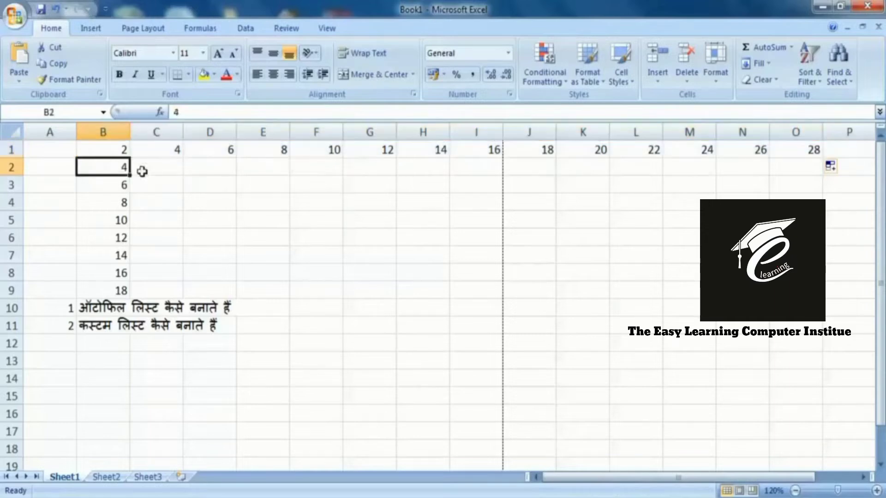
click(172, 165)
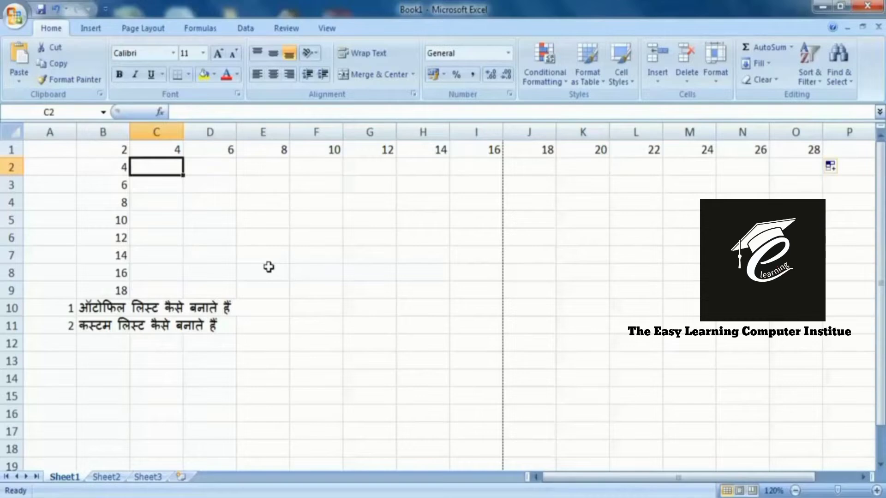
text(8)
key(Return)
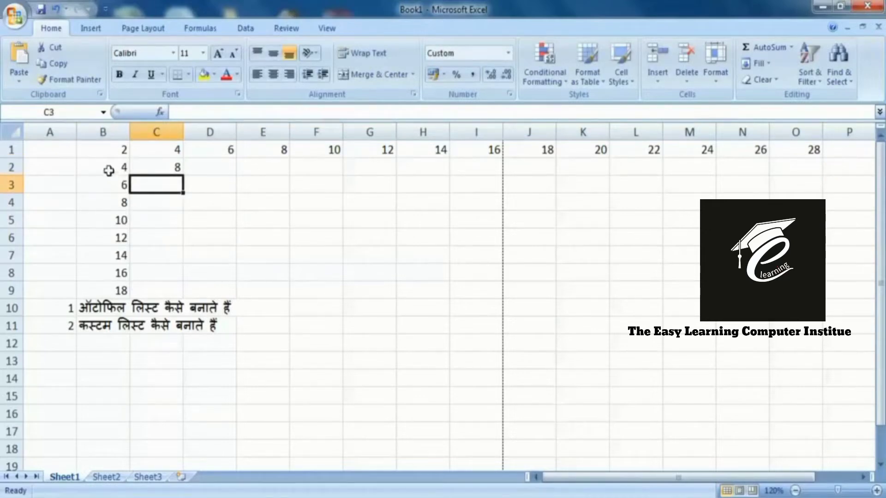
click(108, 169)
click(174, 168)
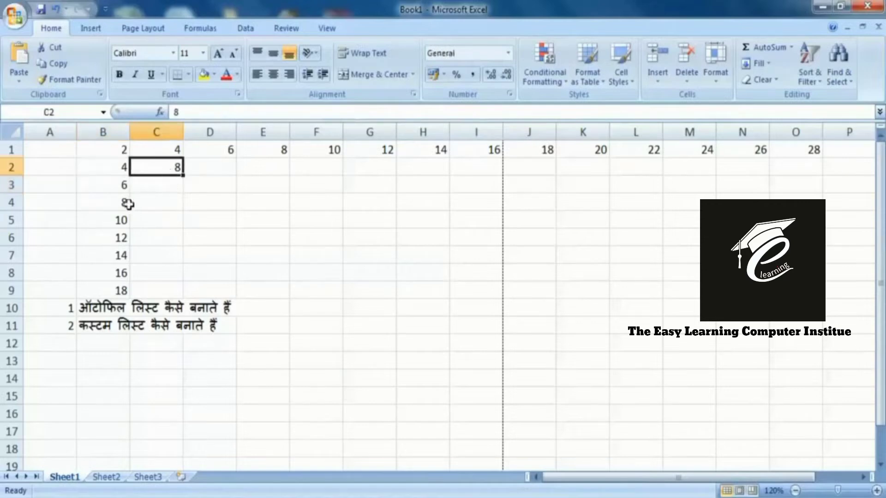
drag(92, 167, 612, 183)
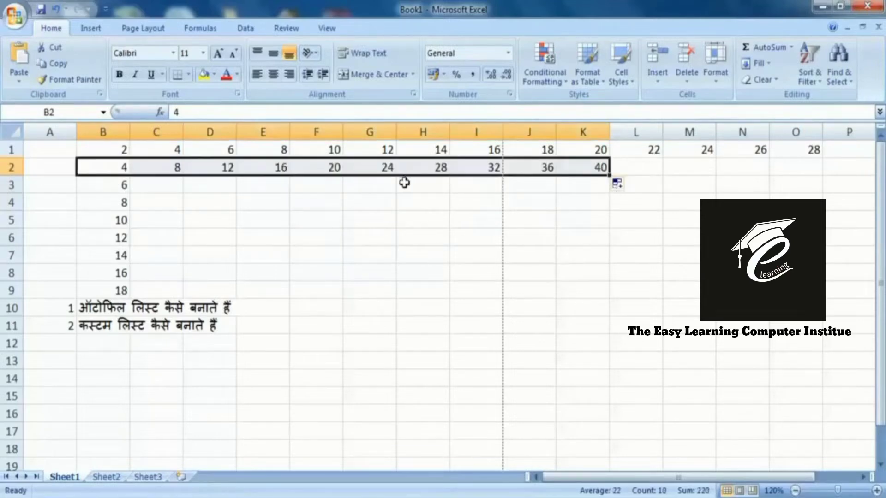
- Clear the contents of the number series in range B1:O9
click(116, 151)
drag(116, 152, 802, 288)
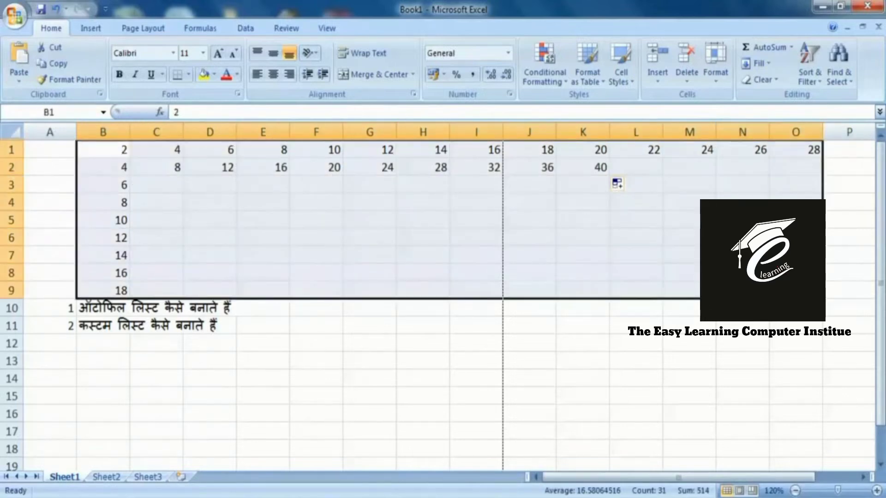
key(Delete)
- Enter 2 in D1 and 3 in E1, and AutoFill the series across row 1 to column L
click(196, 151)
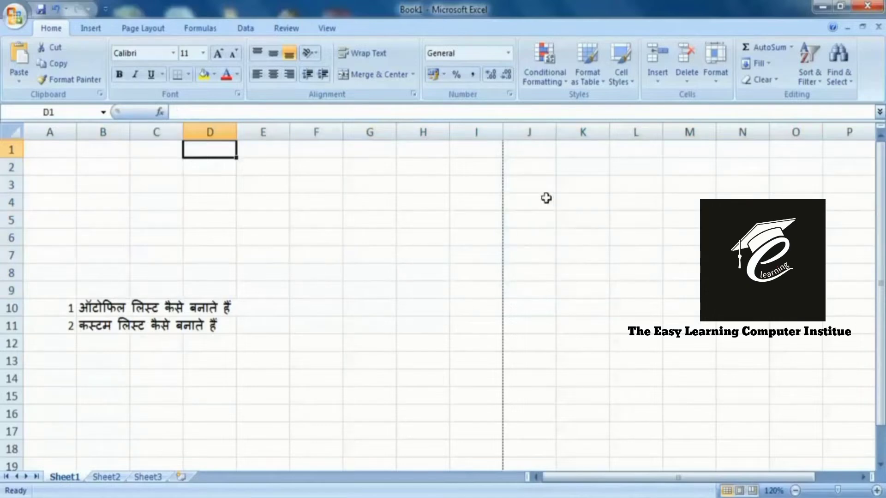
text(2)
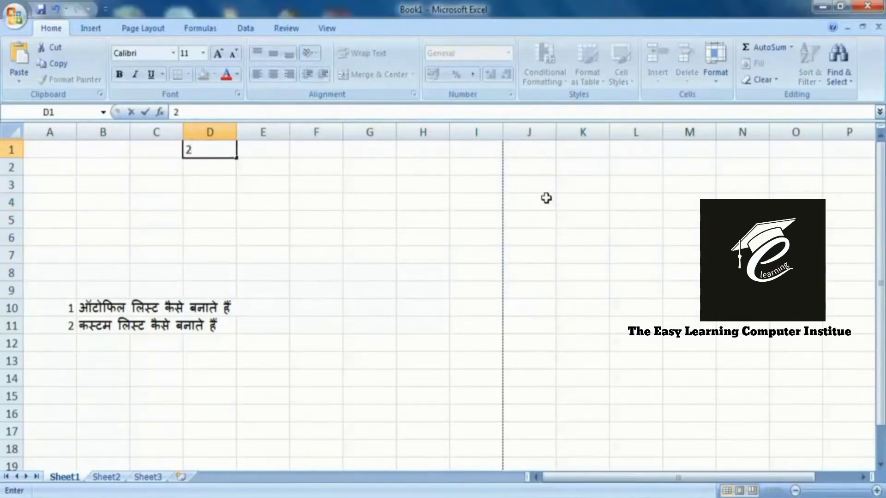
key(Tab)
text(3)
key(Tab)
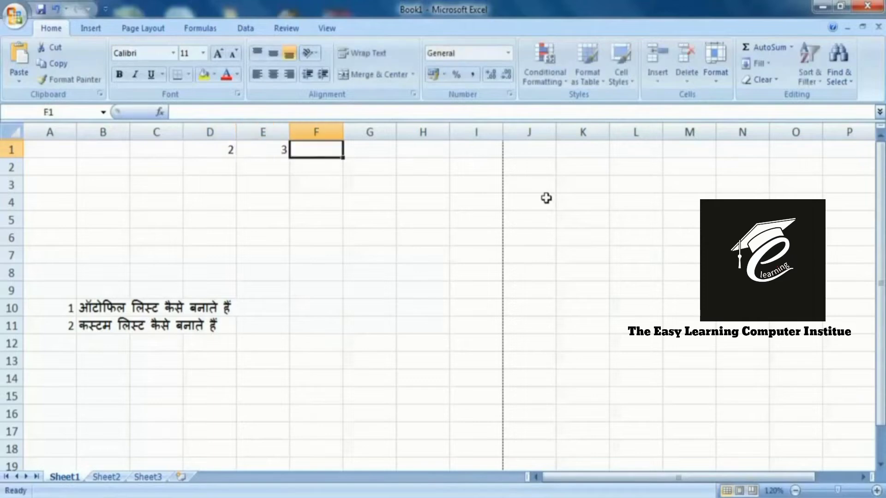
drag(211, 146, 669, 174)
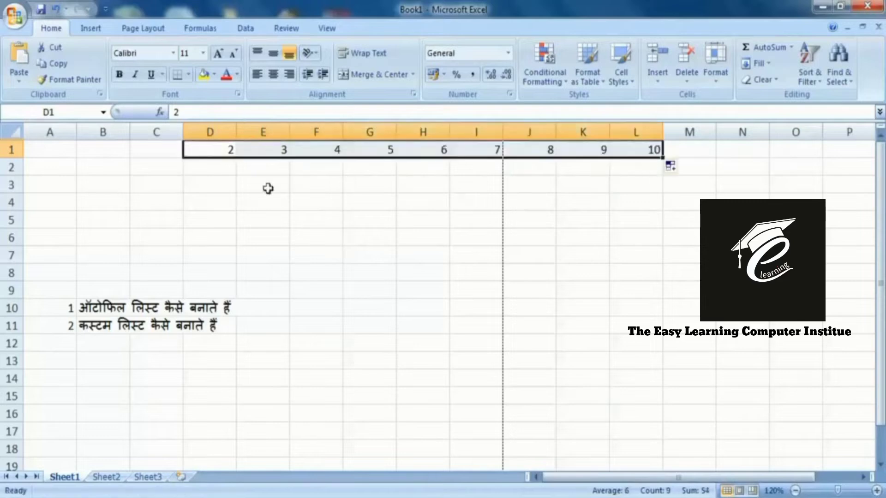
- Fill cells D2 through L2 with the even numbers 4, 6, 8, 10, 12, 14, 16, 18 and 20
click(232, 167)
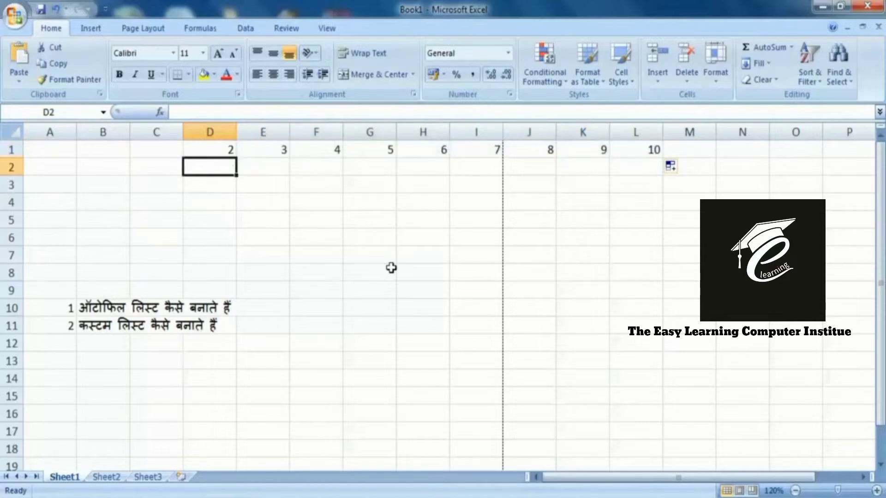
text(4)
key(Tab)
text(6)
key(Tab)
text(8)
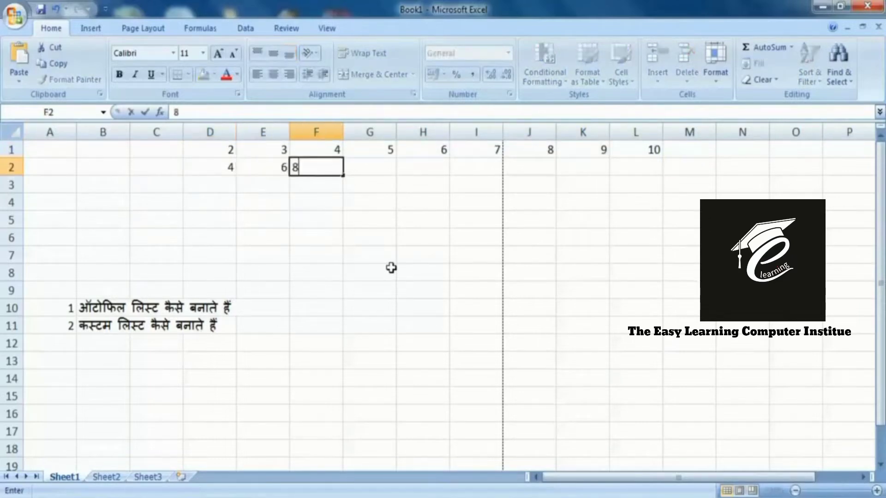
key(Tab)
text(10)
key(Tab)
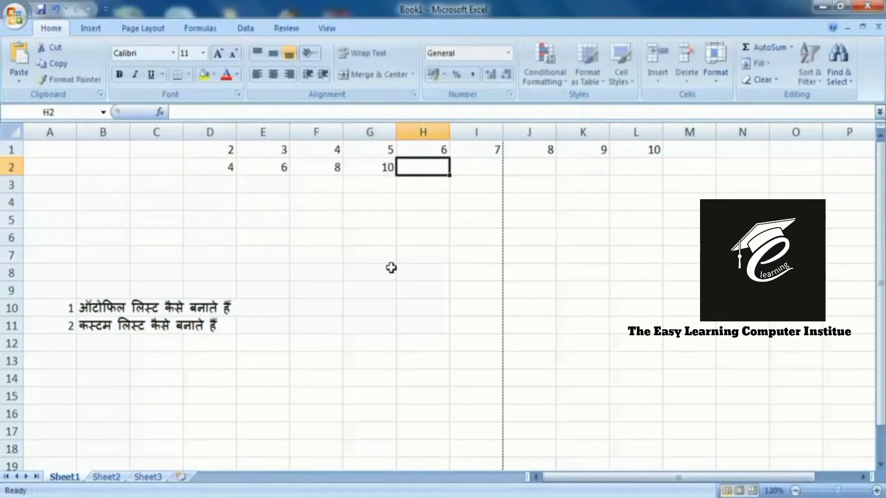
text(12)
key(Tab)
text(14)
key(Tab)
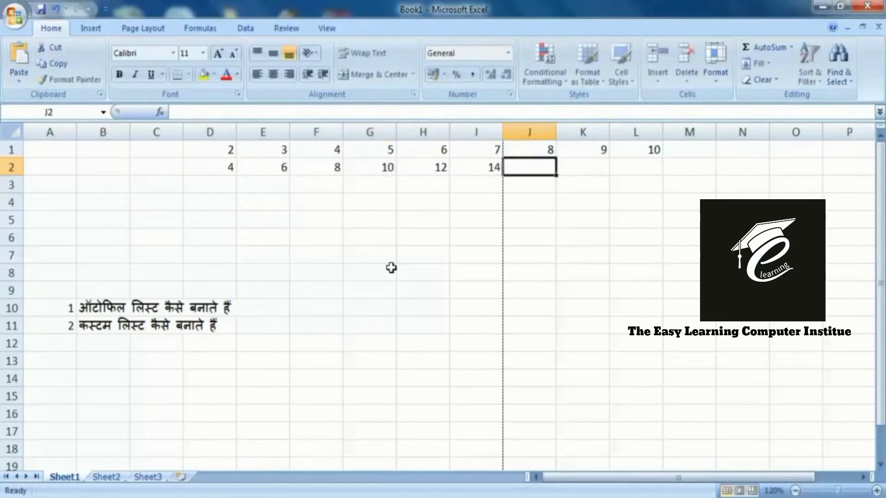
text(16)
key(Tab)
text(18)
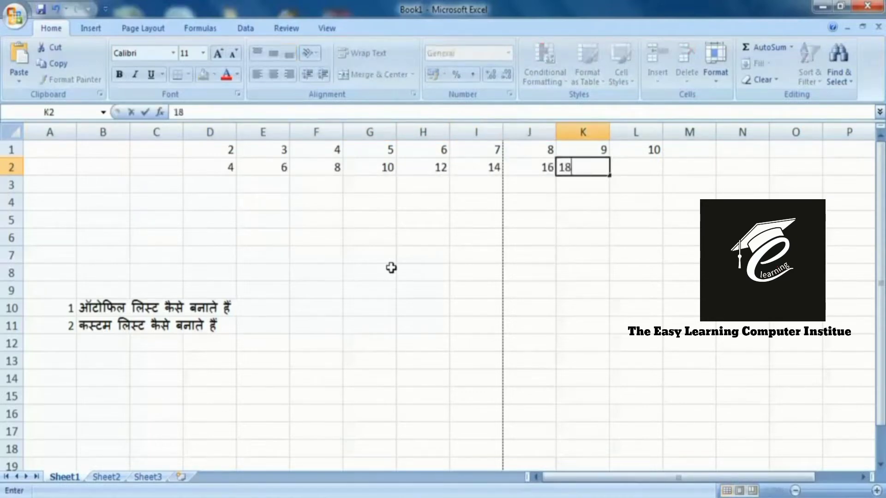
key(Tab)
text(20)
key(Tab)
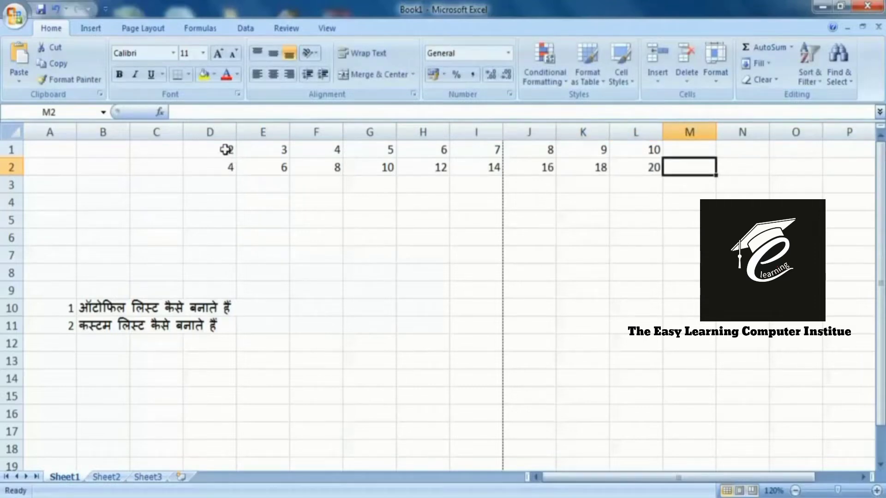
- AutoFill D1:L2 down to row 9 as a multiplication table, and clear the contents of D1:L9
drag(226, 149, 653, 181)
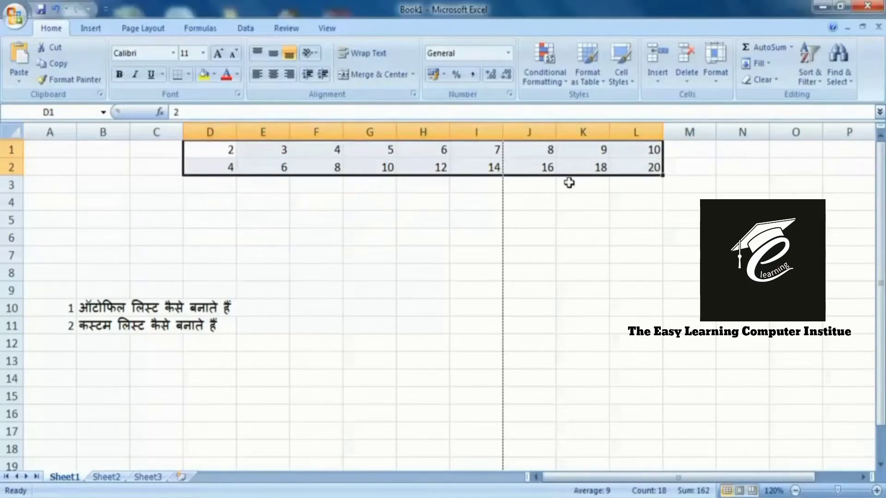
drag(664, 177, 669, 299)
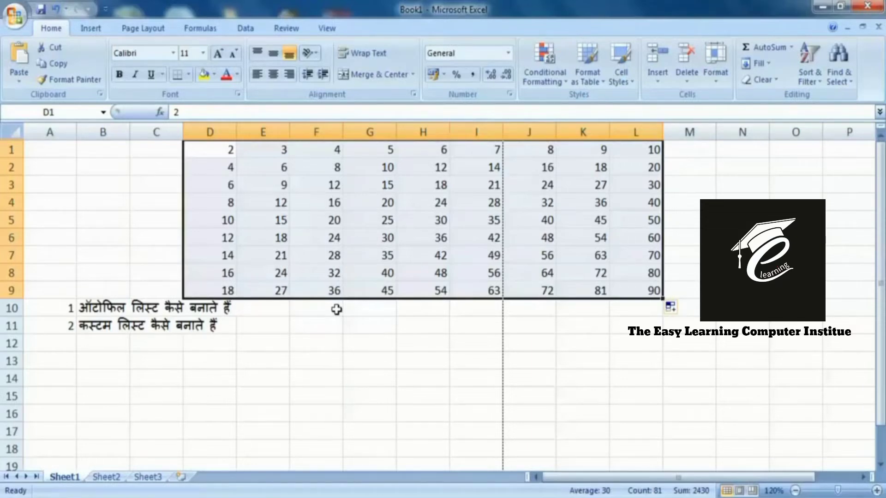
key(Delete)
- Enter the years 2009 in C1 and 2010 in C2, and AutoFill the series down to cell C9
key(Left)
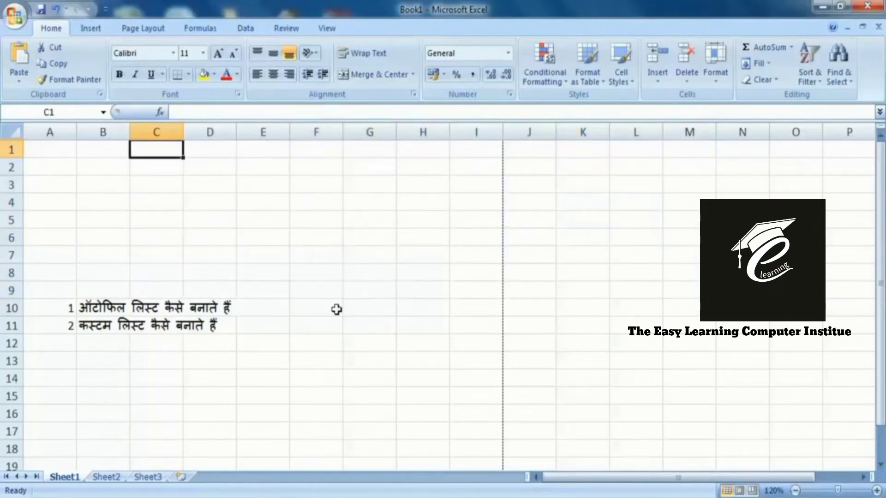
text(2)
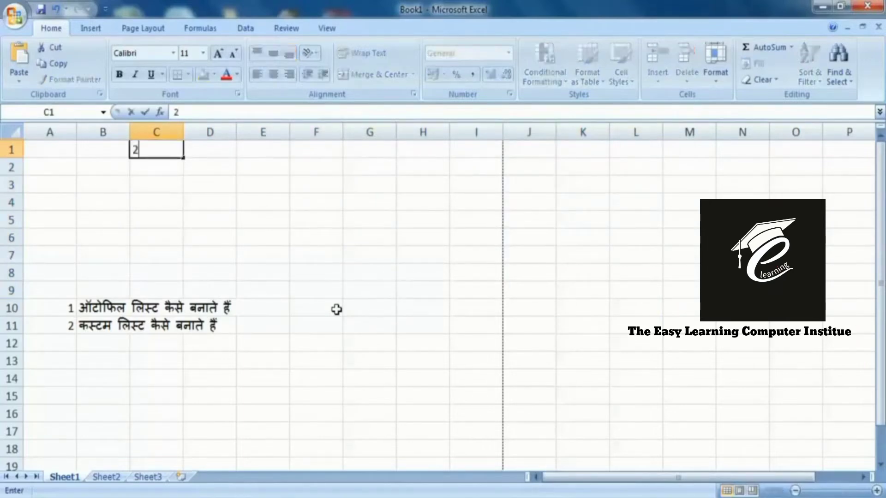
text(009)
key(Return)
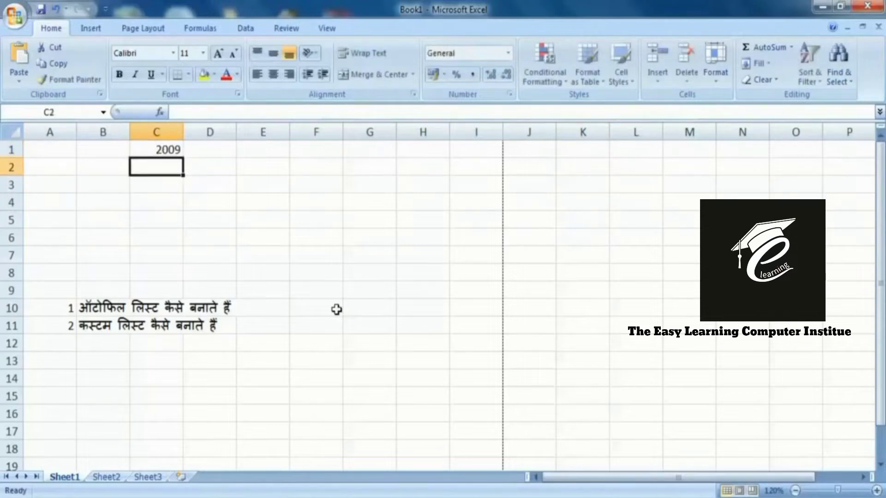
text(1)
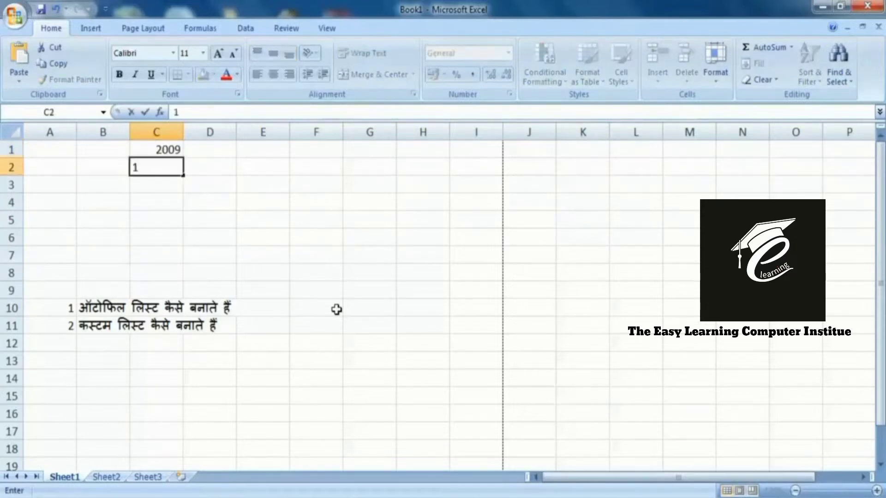
text(2010)
click(319, 276)
drag(158, 148, 193, 297)
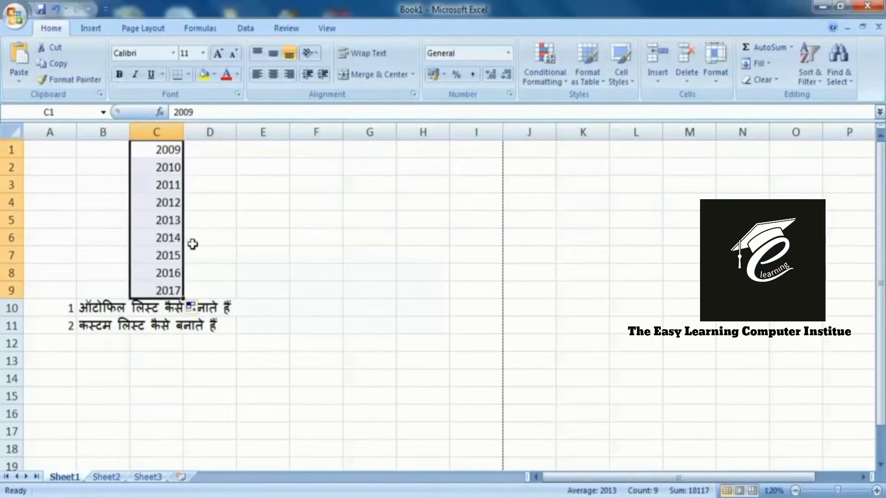
- Clear the year series from cells C1:C9
click(196, 223)
drag(172, 148, 168, 288)
key(Delete)
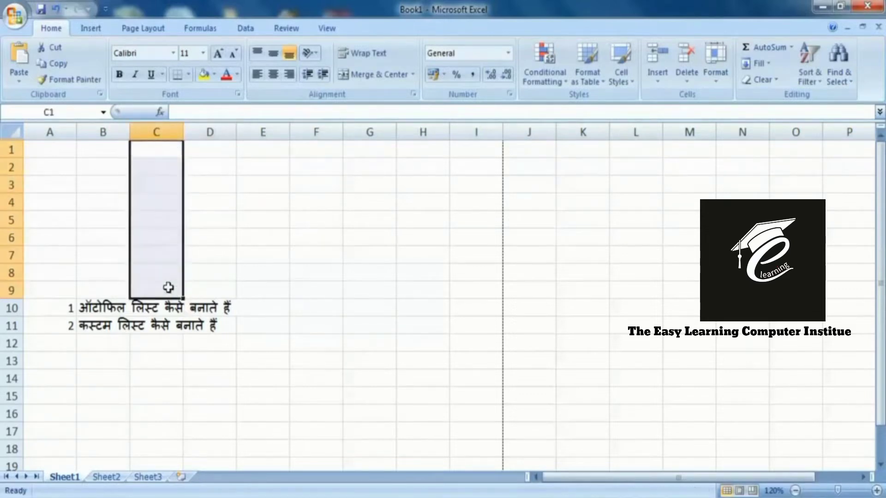
- Enter "year 2009" in C1 and AutoFill it down to C9, and clear the contents of C1:C9
key(Right)
key(Left)
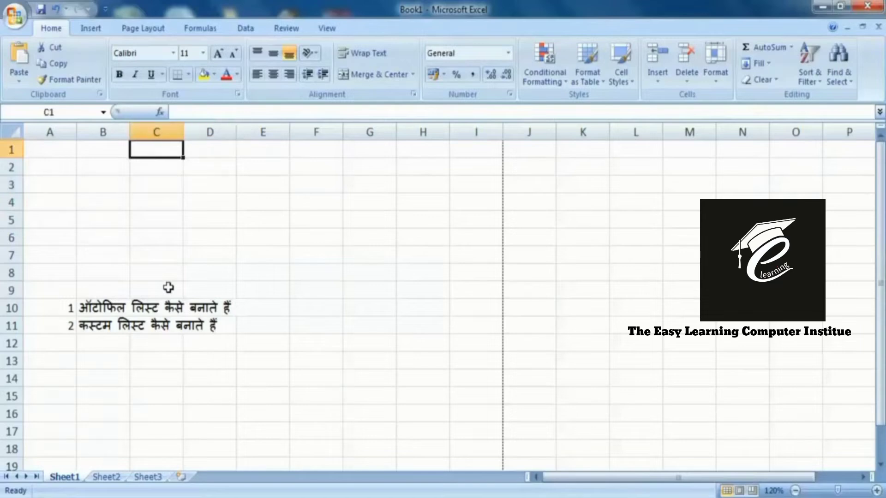
text(year)
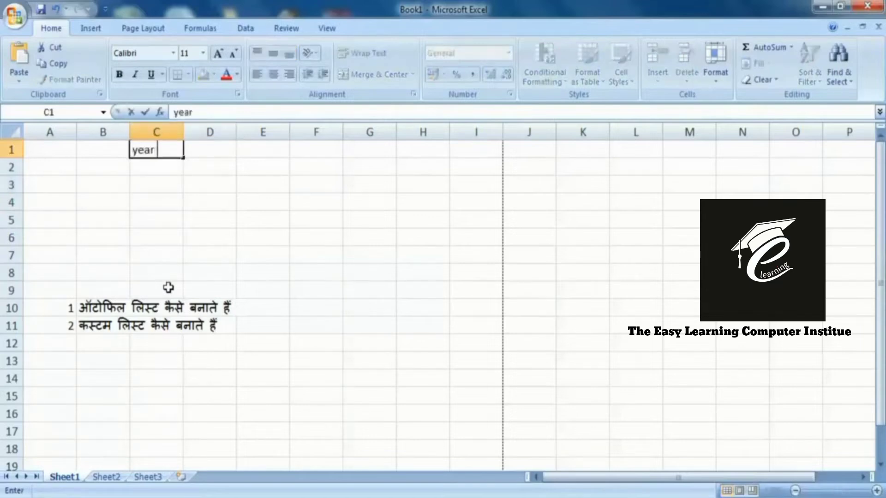
text( 2009)
key(Return)
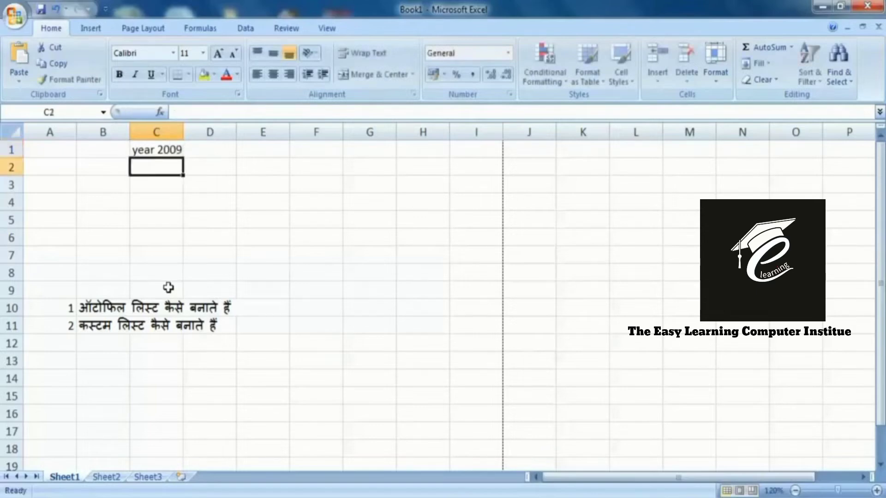
click(173, 148)
drag(183, 157, 208, 290)
click(252, 272)
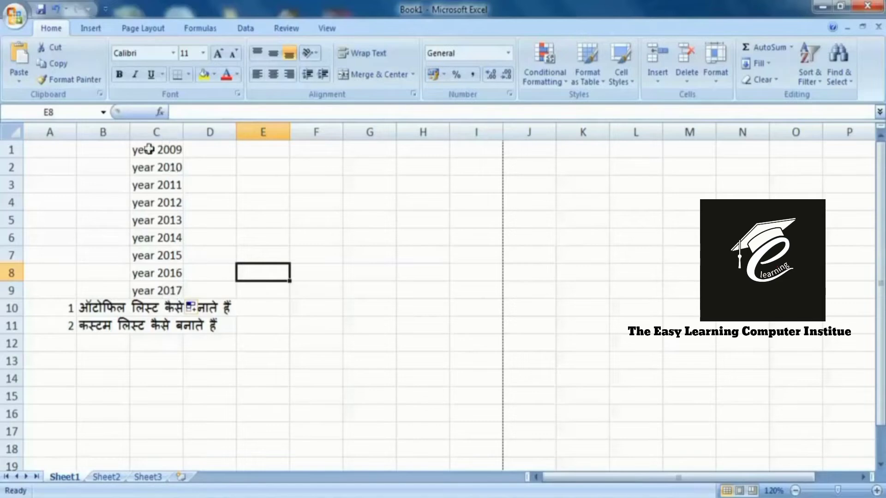
drag(149, 148, 173, 289)
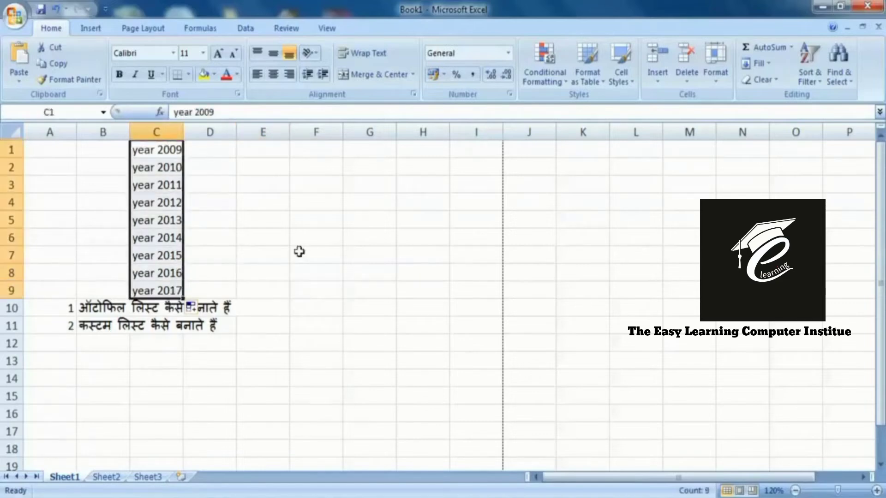
key(Delete)
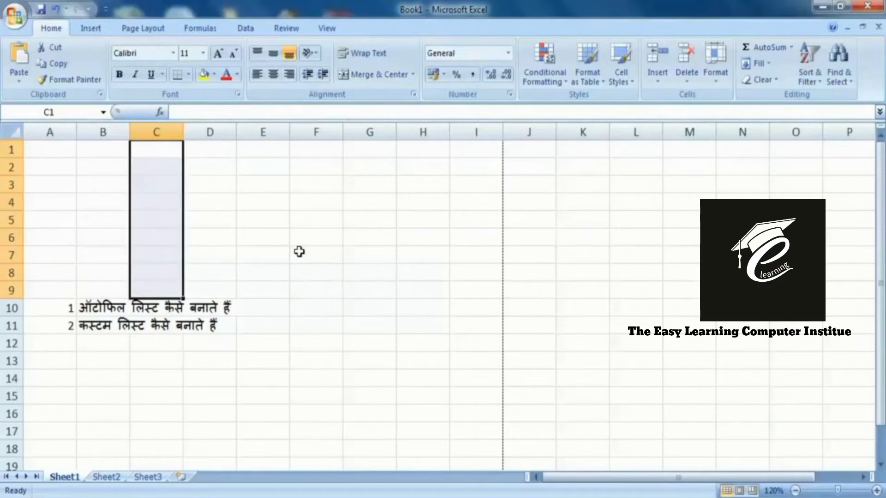
- Enter Sunday in D1 and AutoFill the weekday names down to cell D8
key(Right)
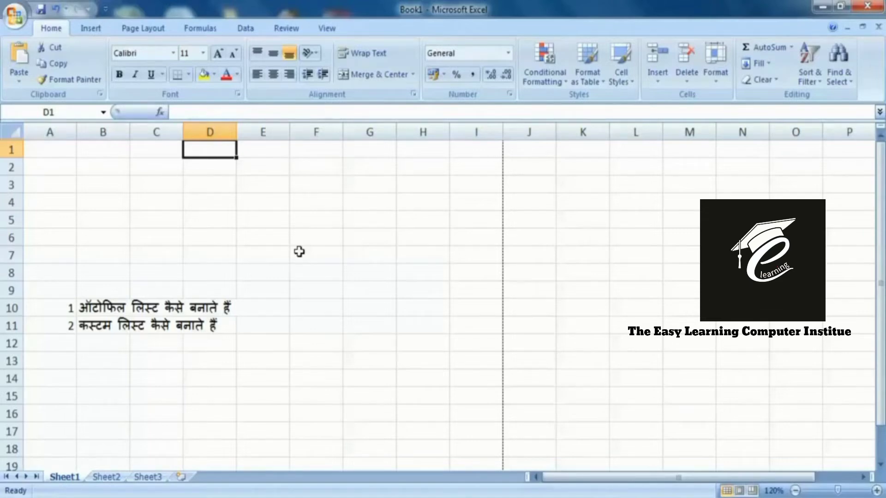
text(sunday)
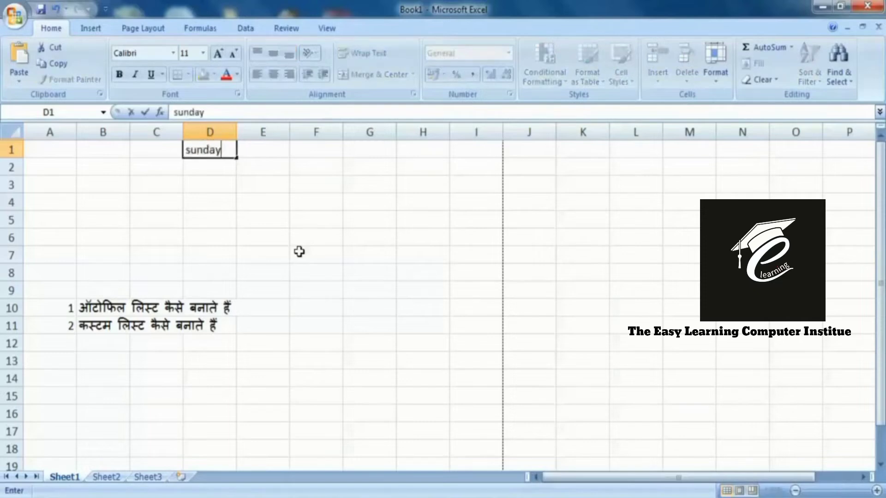
key(Return)
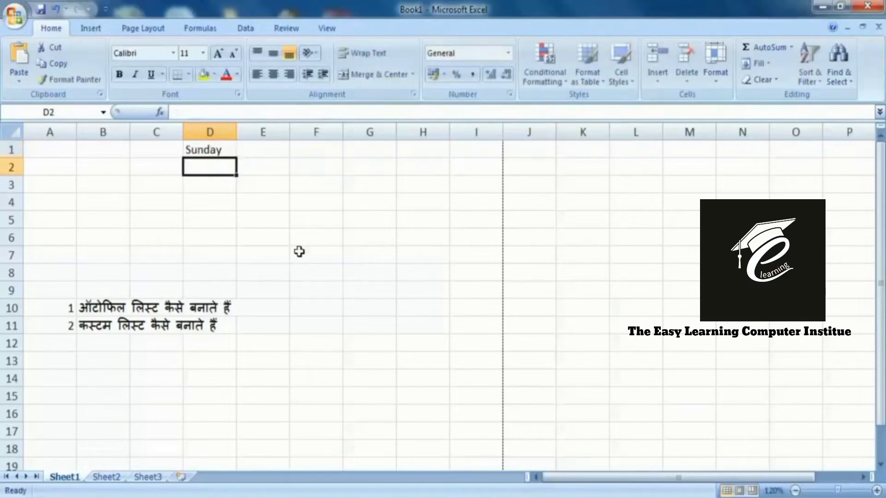
click(226, 148)
drag(238, 160, 242, 280)
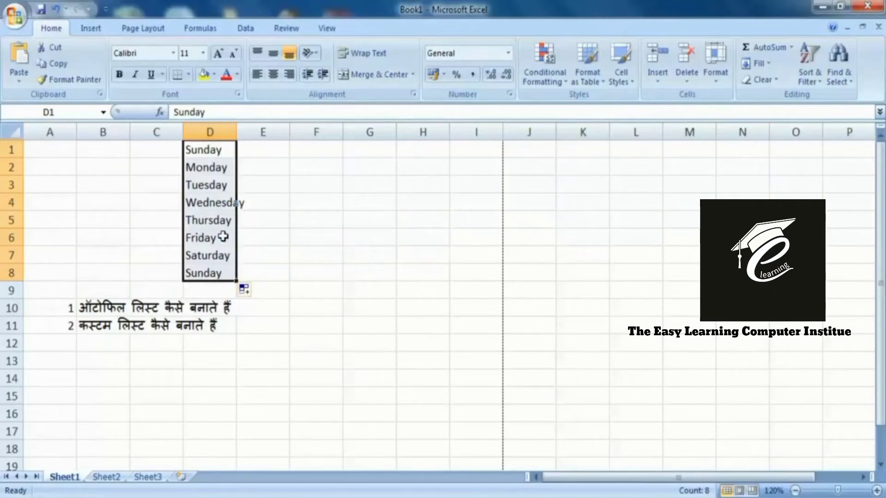
click(261, 328)
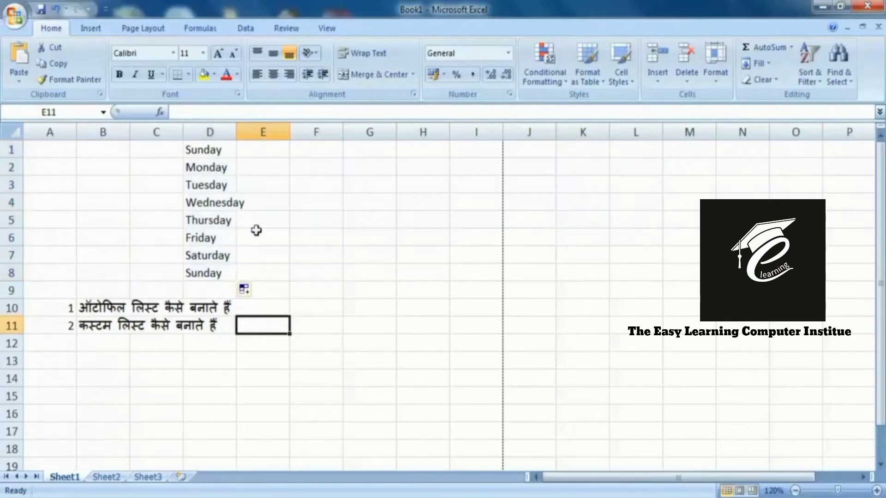
- Add a new custom list in the Excel options with the entries सोमवार, मंगलवार, बुधवार, गुरूवार, शुक्रवार and शनिवार
click(17, 22)
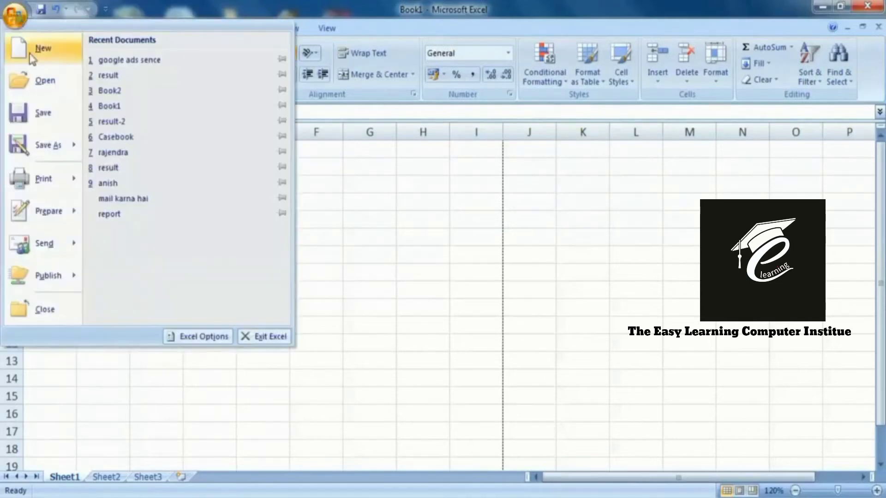
click(199, 336)
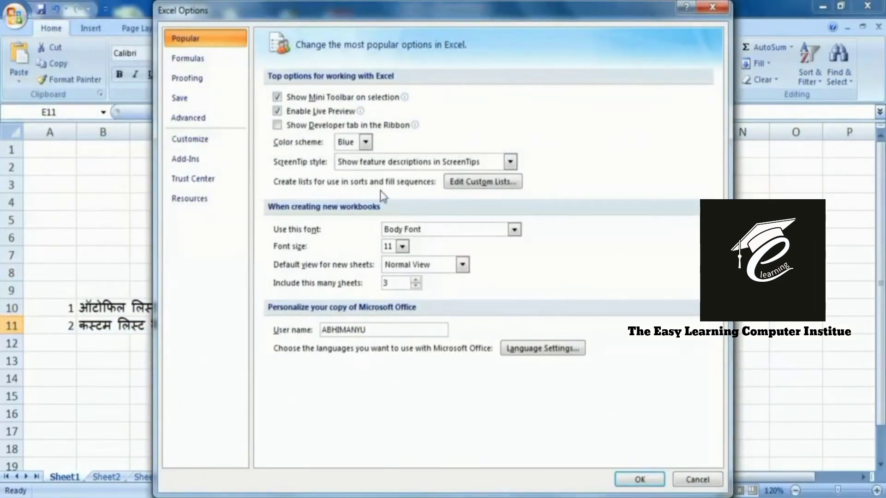
click(478, 185)
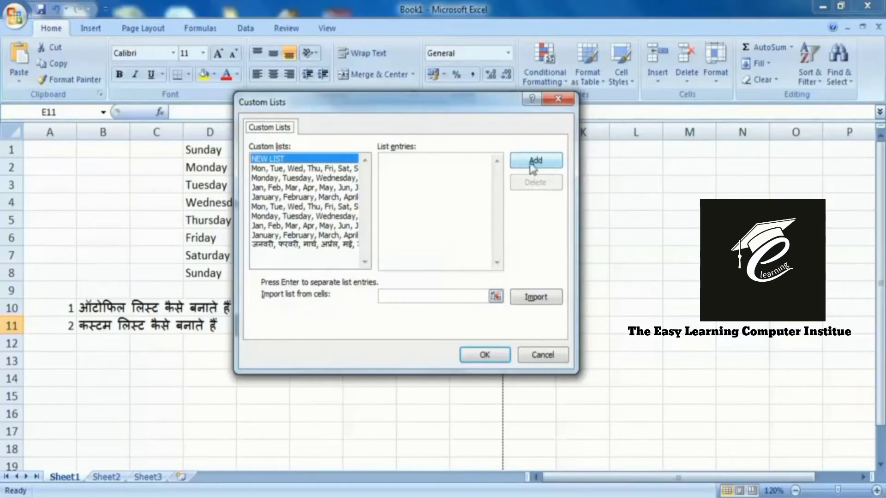
click(443, 164)
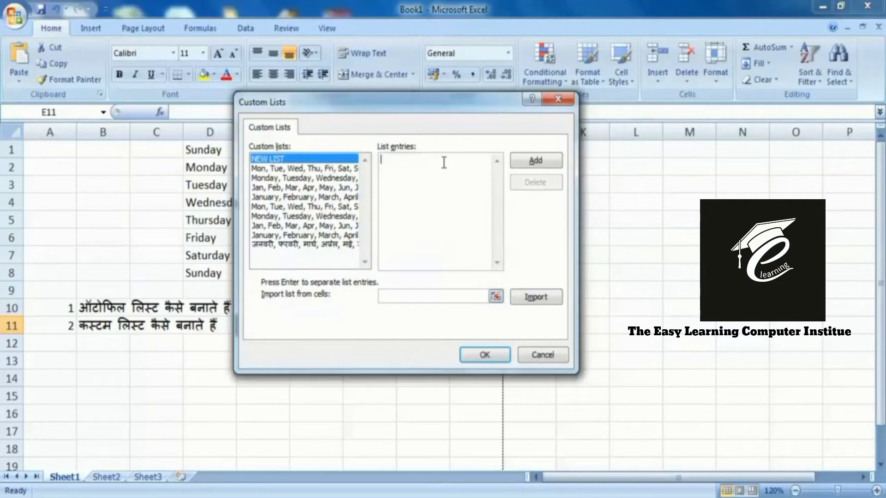
text(सोमवार, मंगलवार, बुधवार,)
key(BackSpace)
key(BackSpace)
key(BackSpace)
text(ार)
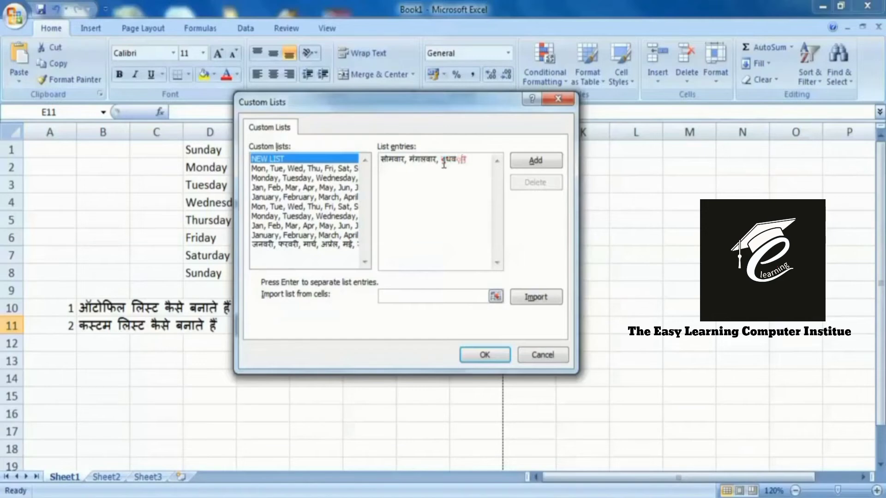
text(, गुरूवार, शुक्रवार, श)
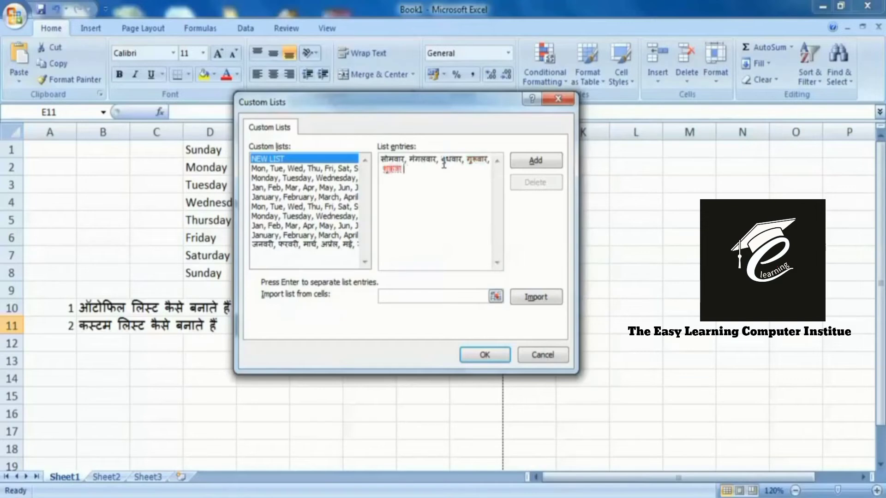
text(निवार)
click(544, 164)
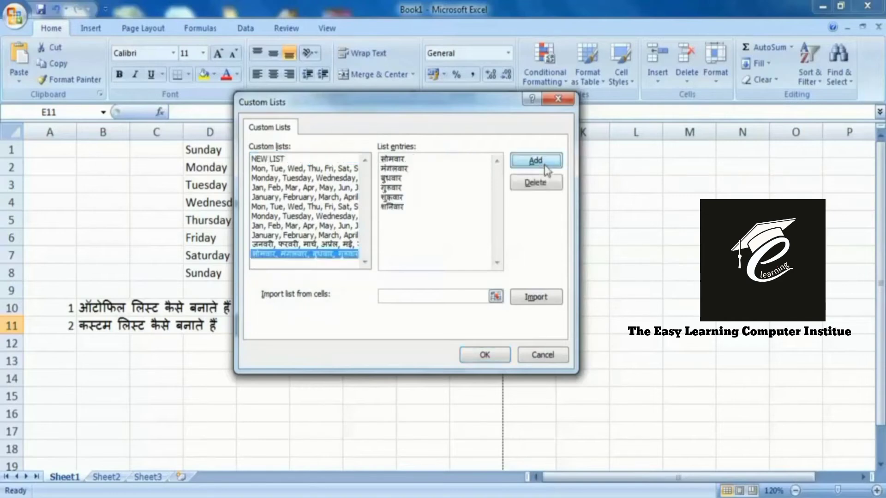
- Add रविवार as the last entry of the Hindi weekday custom list and save the options
click(414, 215)
key(Return)
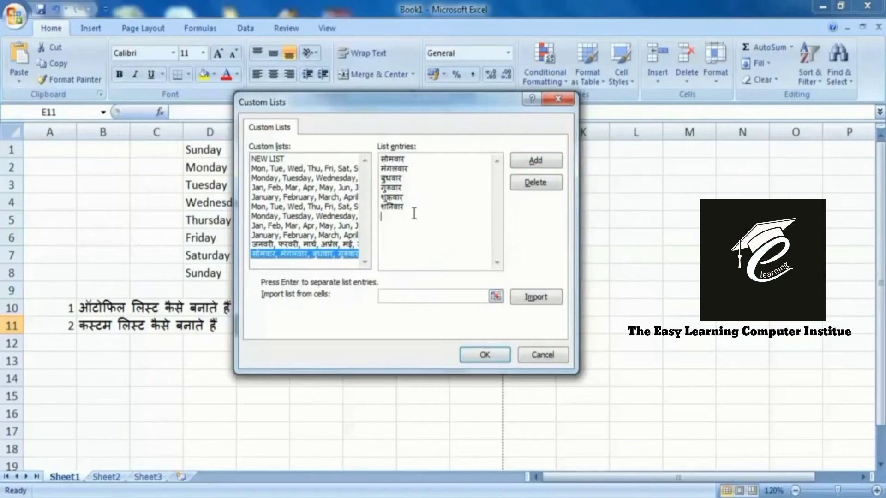
text(रविवार)
click(535, 161)
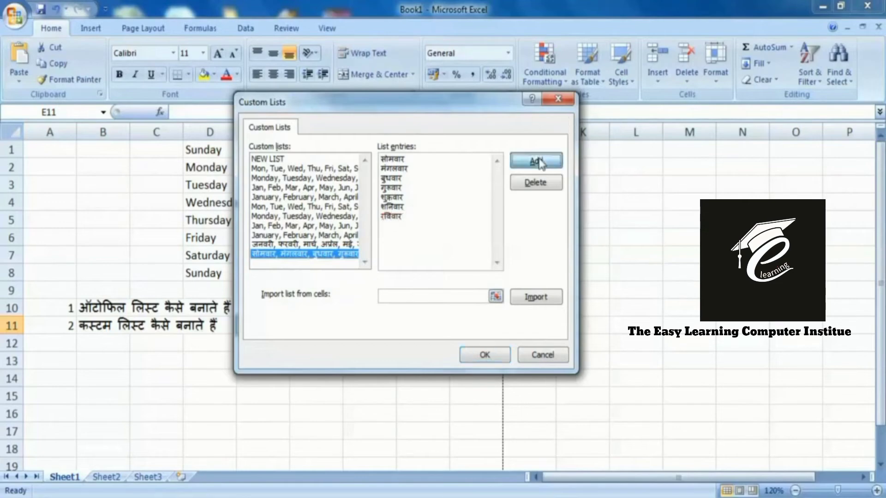
click(486, 354)
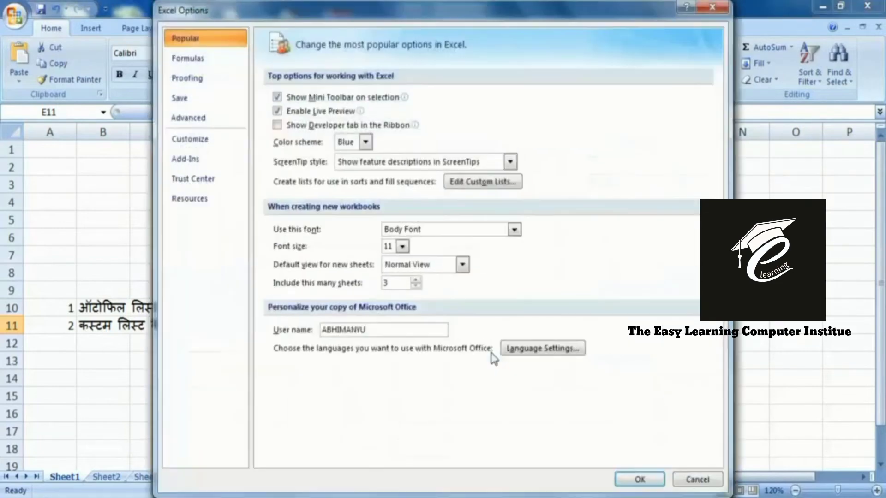
click(646, 483)
- Enter रविवार in F1 and AutoFill the Hindi weekday list down to cell F7
click(304, 151)
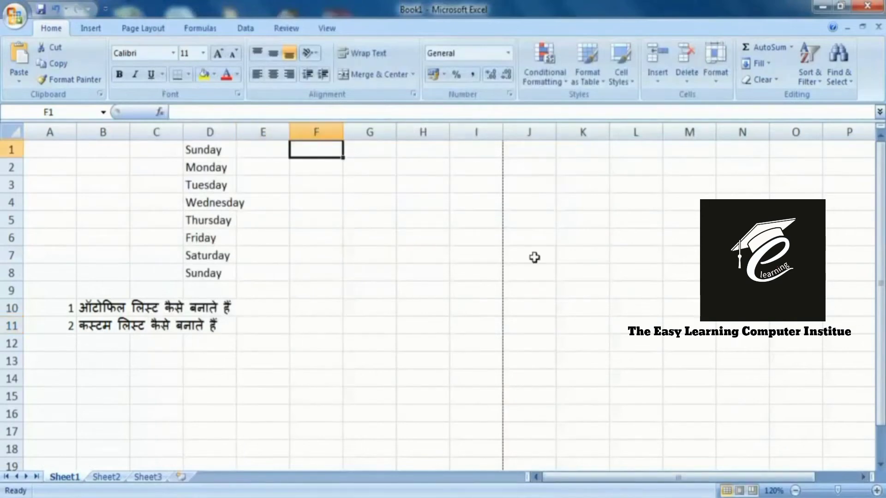
text(रविवार)
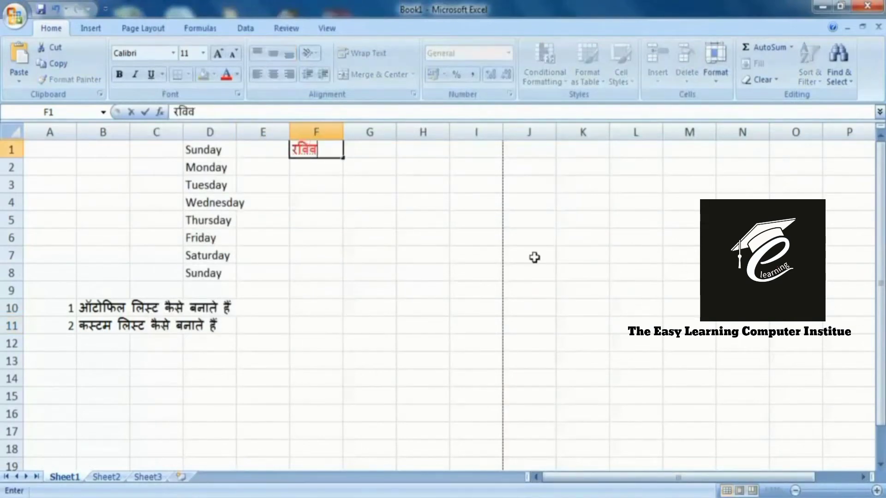
key(Return)
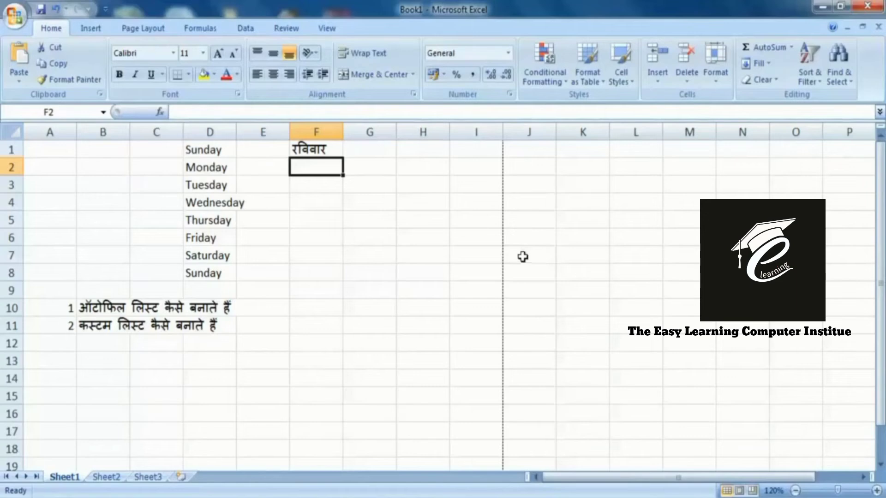
click(321, 151)
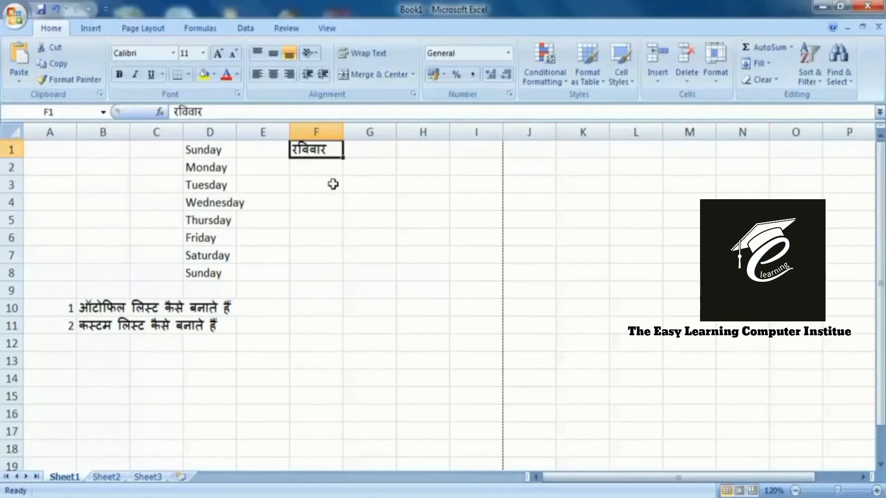
drag(343, 158, 345, 267)
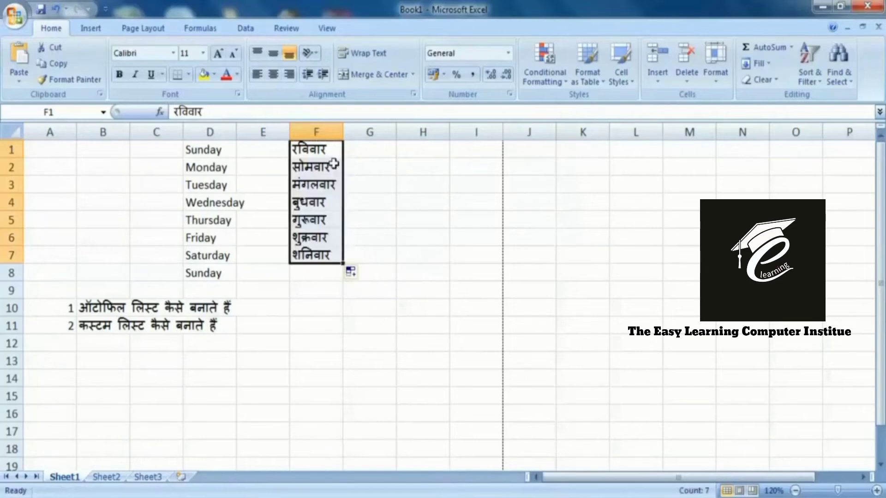
click(373, 192)
- Enter फरवरी in G1 and AutoFill the Hindi month list down to cell G12
click(381, 148)
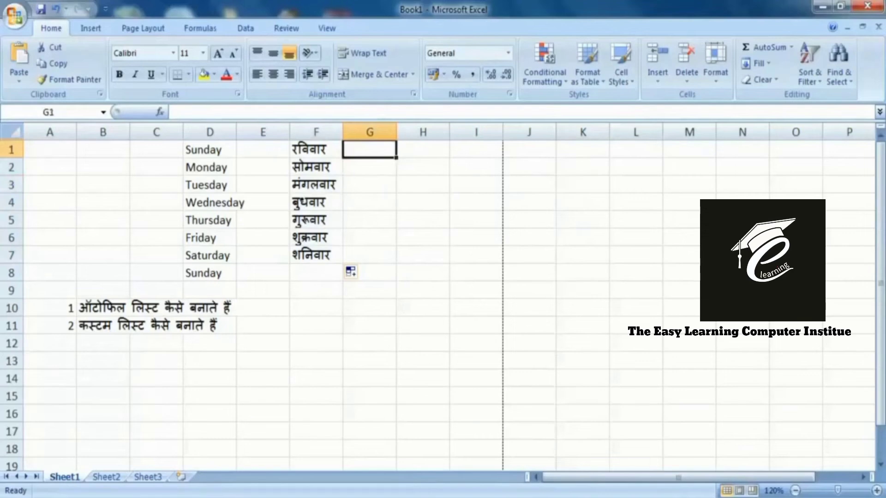
text(फरवरी)
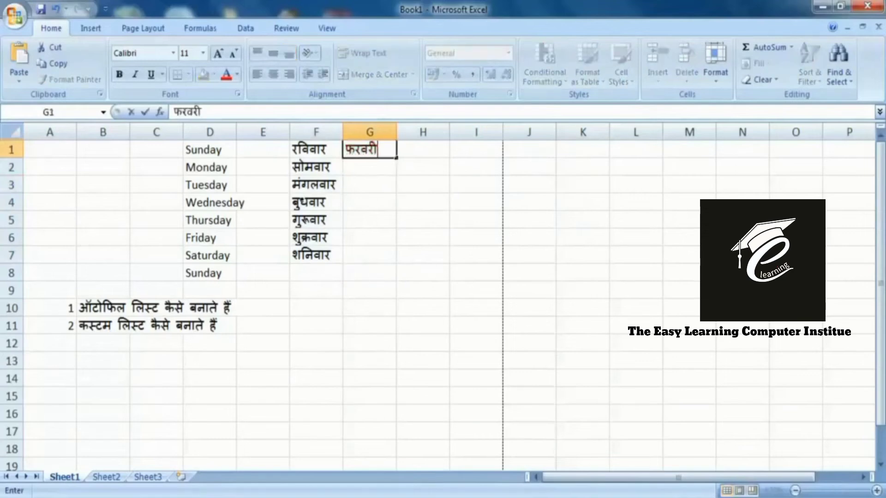
key(Return)
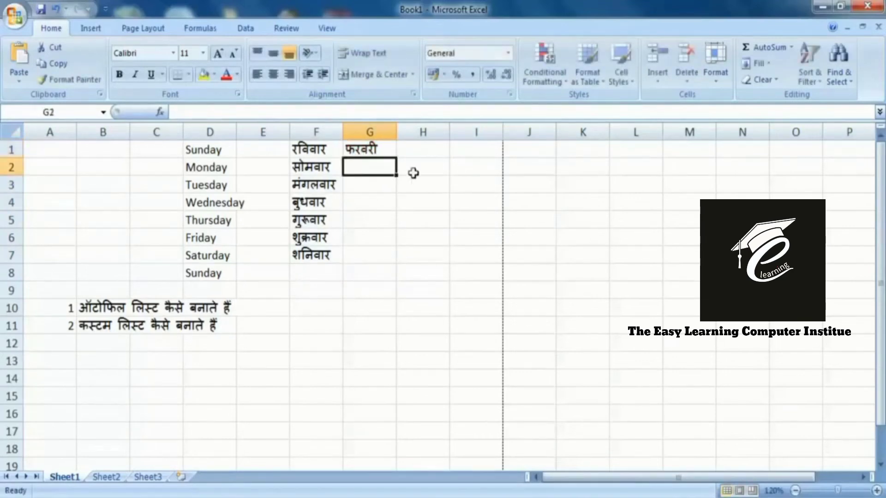
click(386, 151)
drag(395, 157, 398, 350)
click(464, 272)
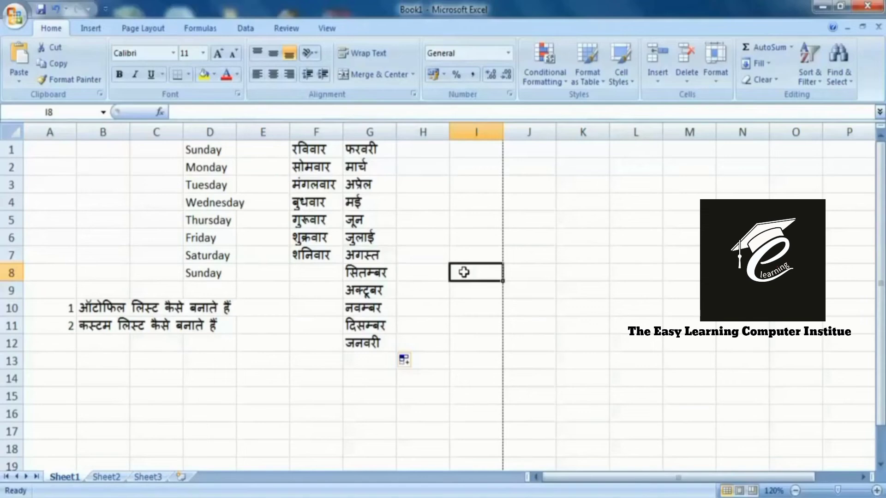
- Enter four sample first names in cells H1 to H4, one per cell
drag(420, 144, 421, 395)
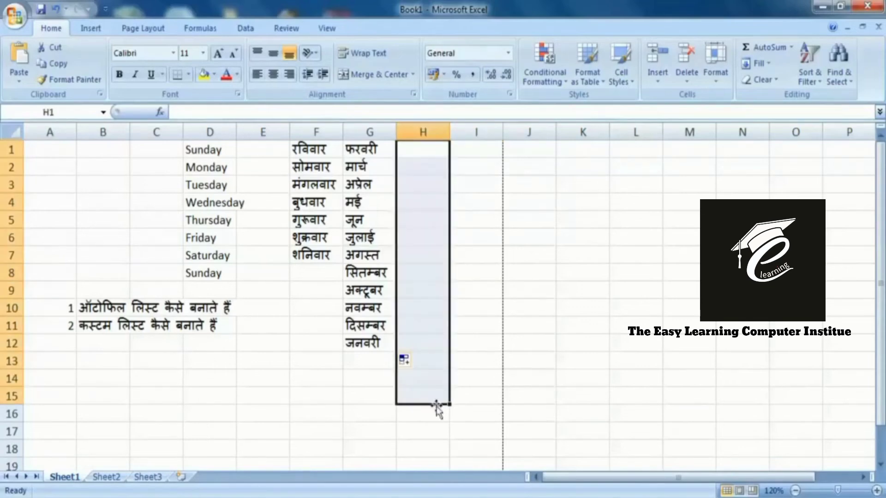
click(439, 150)
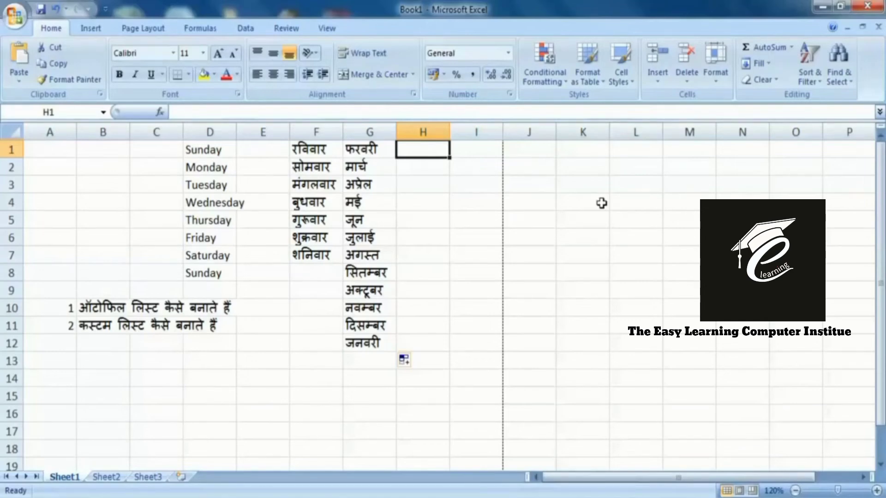
text(श)
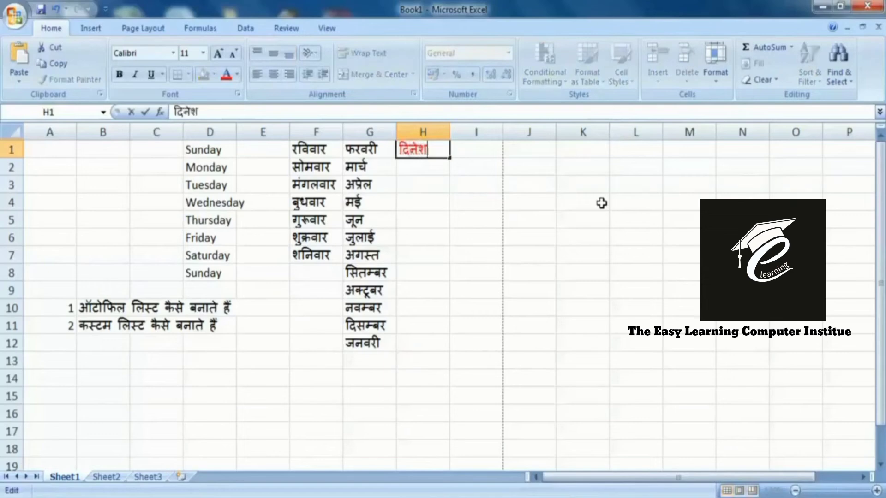
key(Return)
text(रमेश)
key(Return)
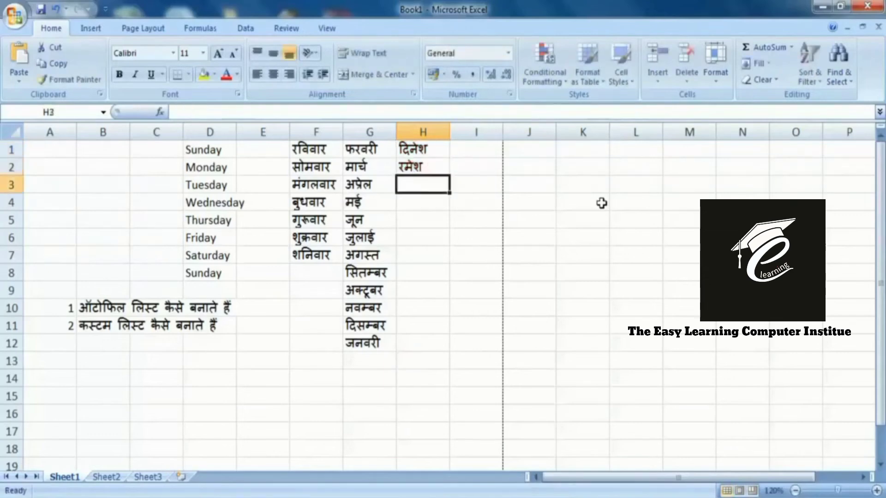
text(महेश)
key(Return)
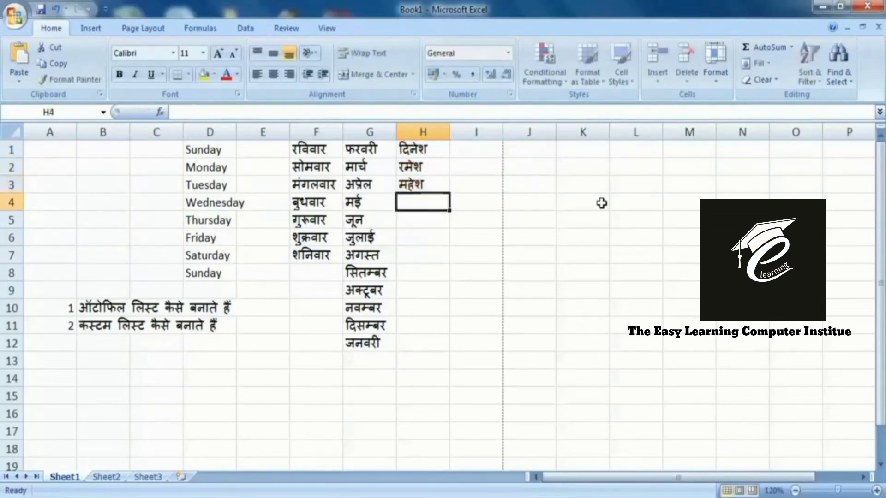
text(अविनाश)
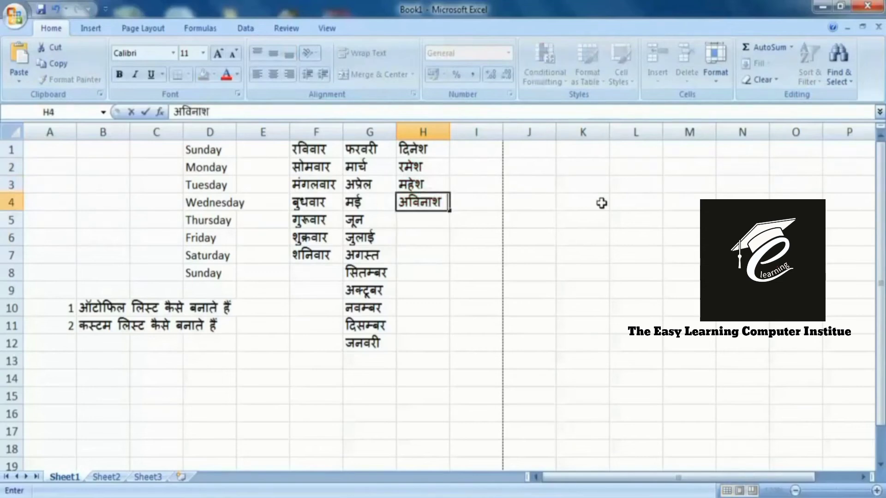
key(Return)
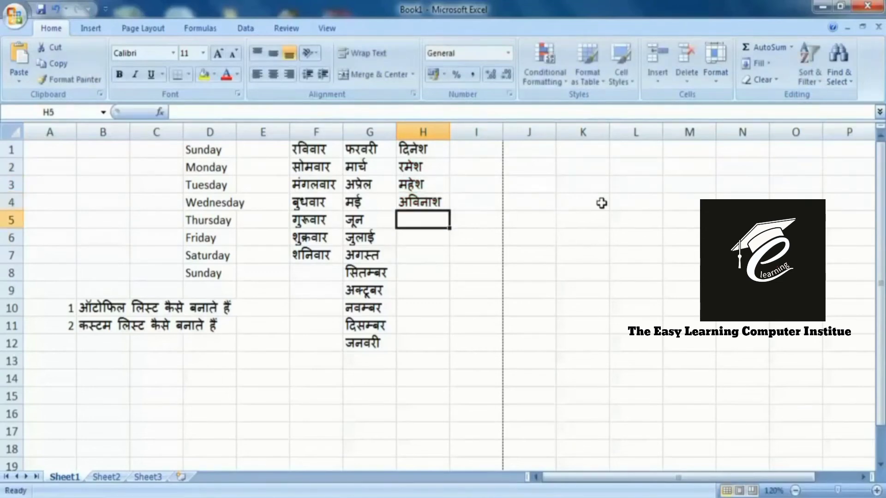
drag(431, 148, 432, 197)
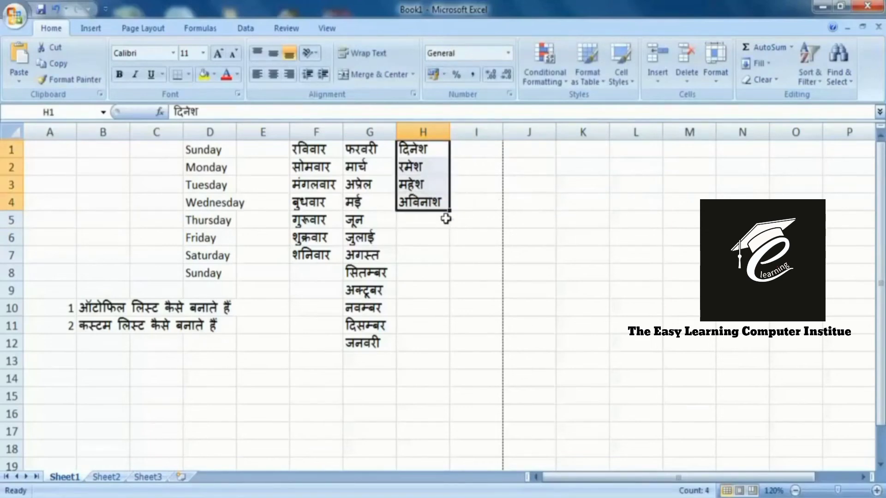
click(472, 254)
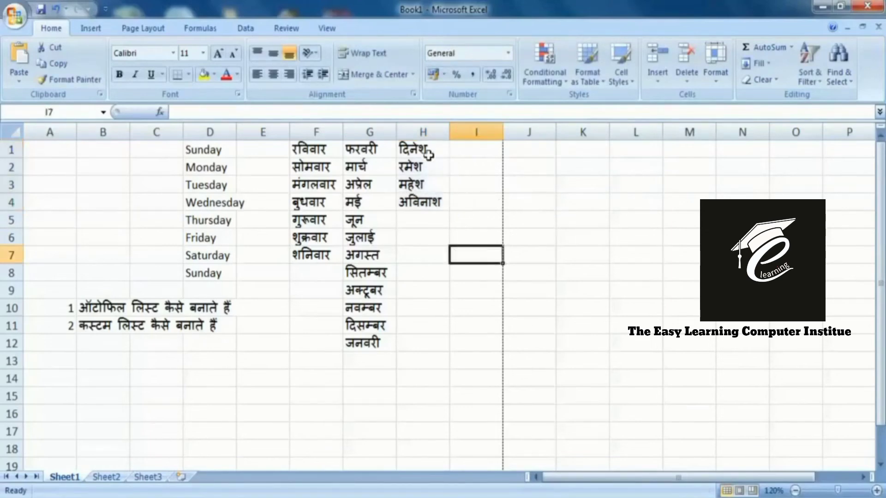
- Import cells H1:H4 as a new custom list in the Excel options and save the options
click(5, 18)
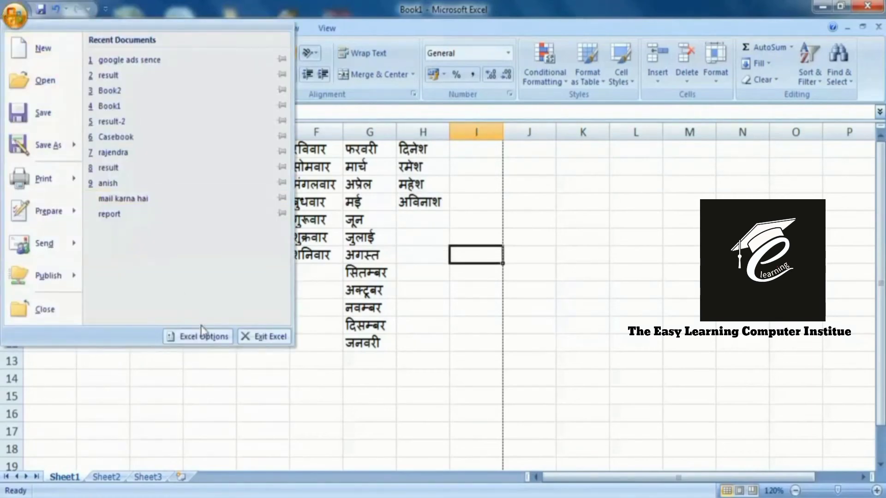
click(204, 336)
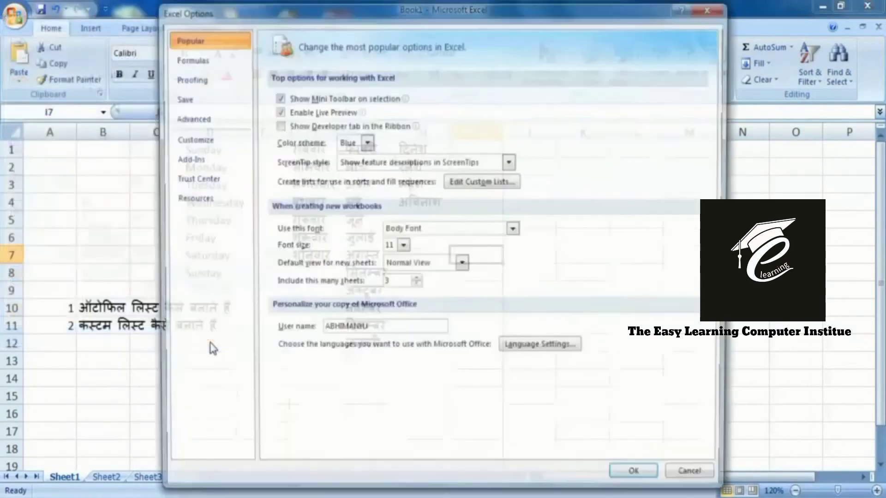
click(483, 182)
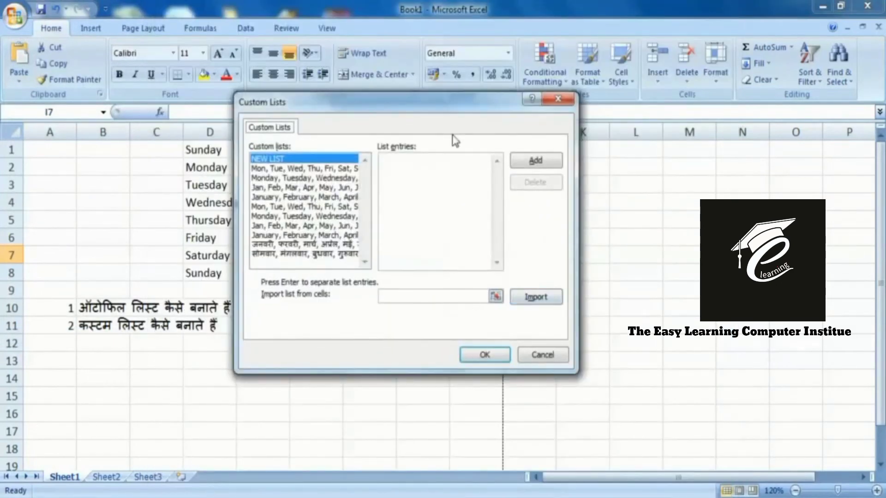
drag(451, 102, 207, 52)
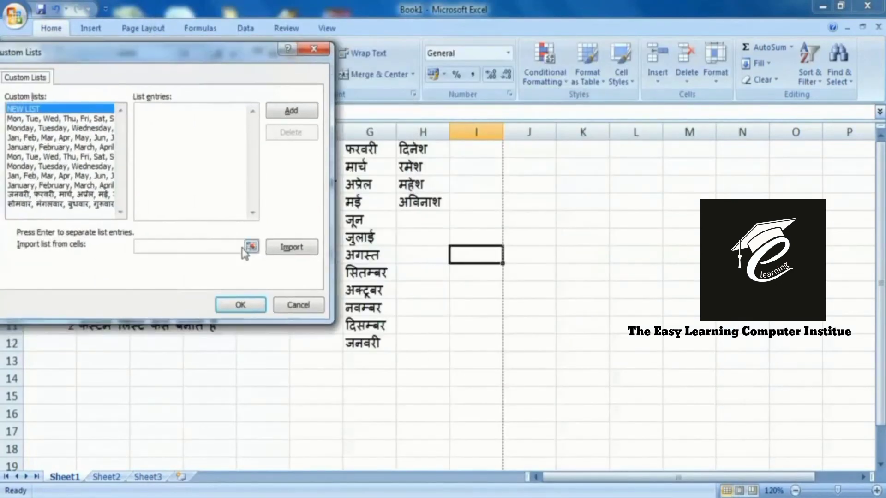
click(290, 250)
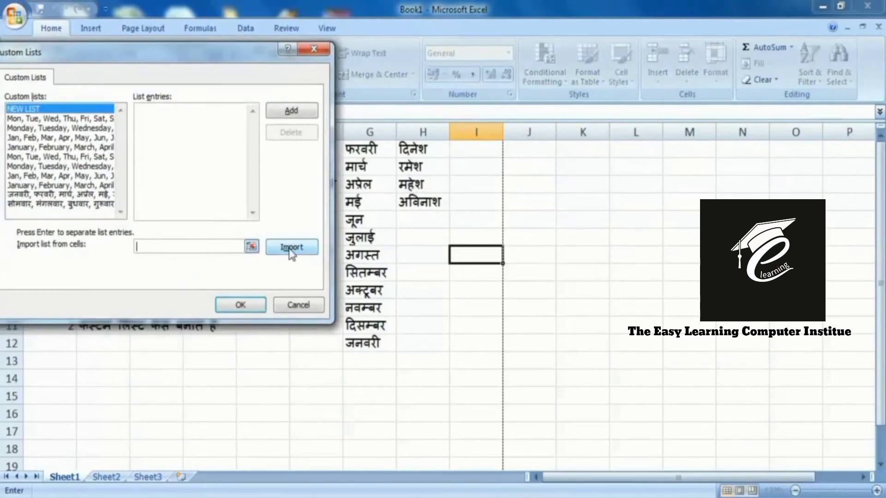
click(252, 246)
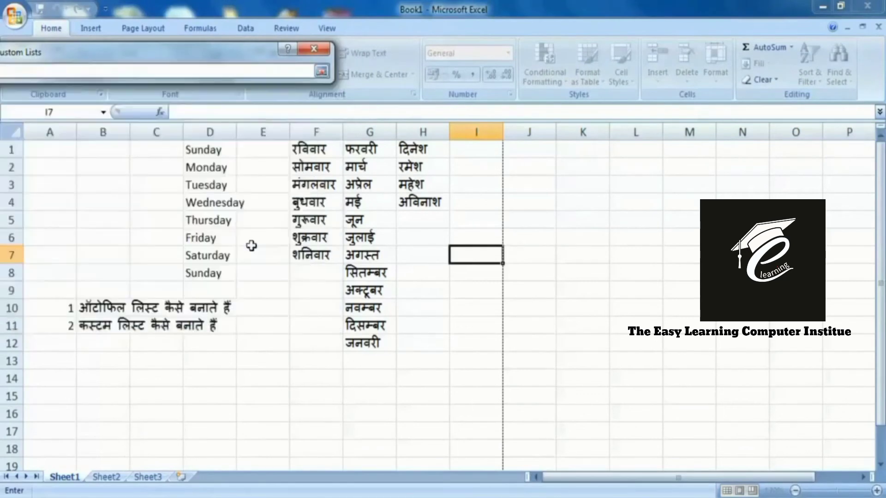
drag(417, 150, 418, 202)
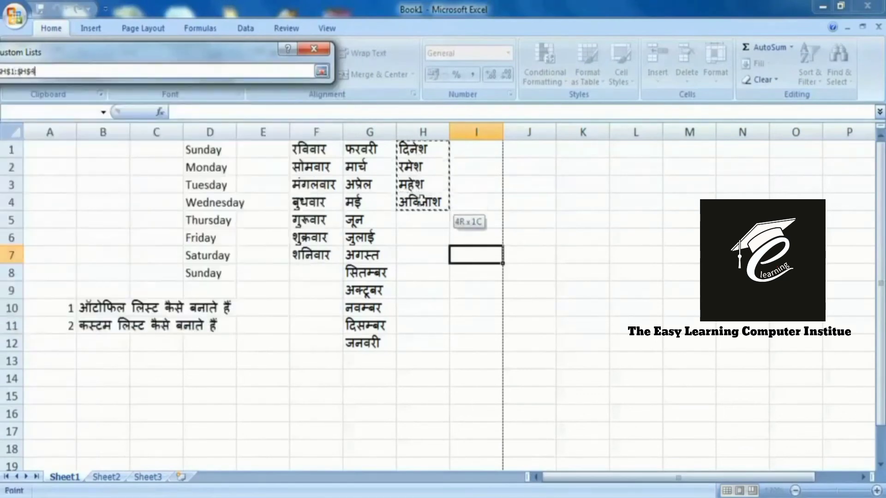
click(321, 73)
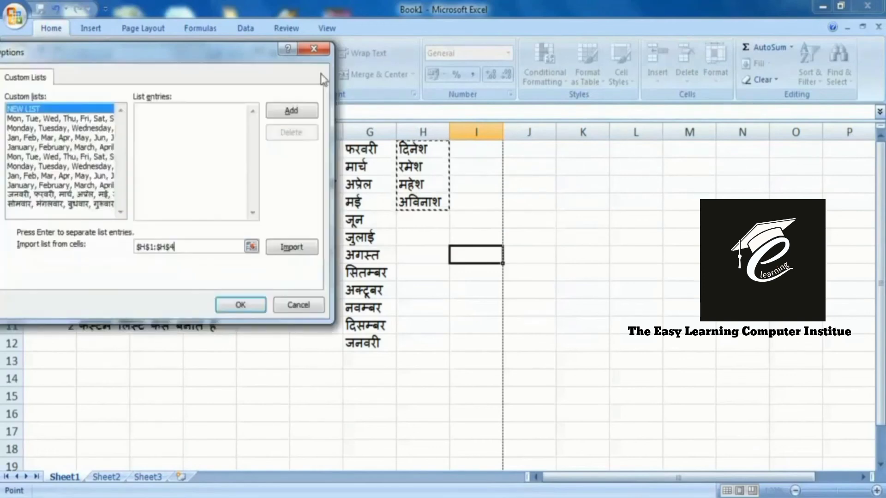
click(282, 251)
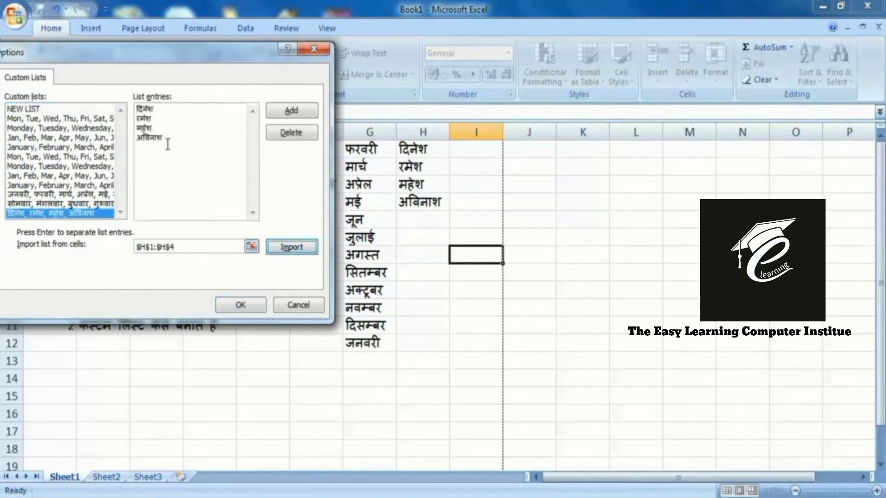
click(239, 305)
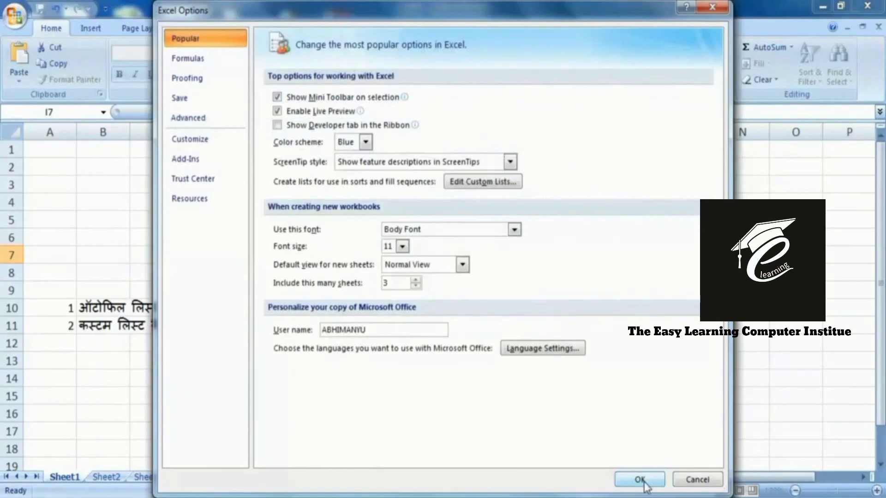
click(640, 480)
- Clear the four names from cells H1:H4
drag(428, 148, 436, 213)
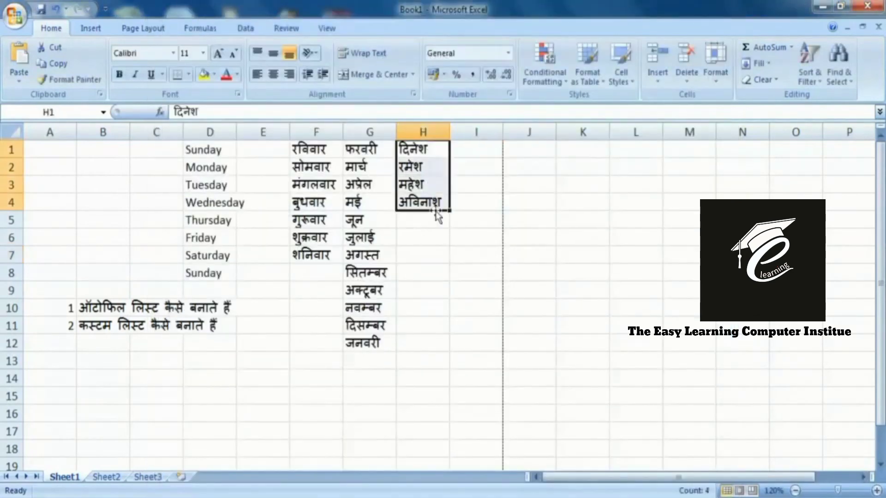
key(Delete)
key(Up)
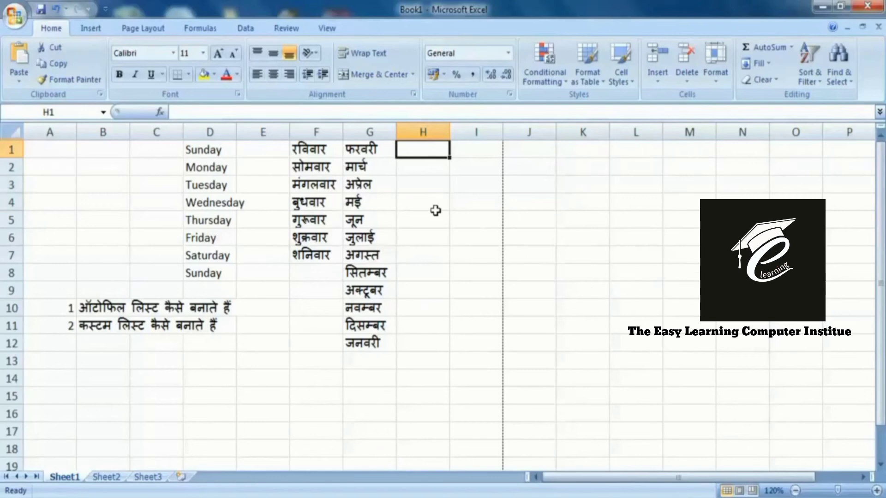
- Enter the first name of the imported list in H1 and AutoFill the name list down to cell H12
text(दिनेश)
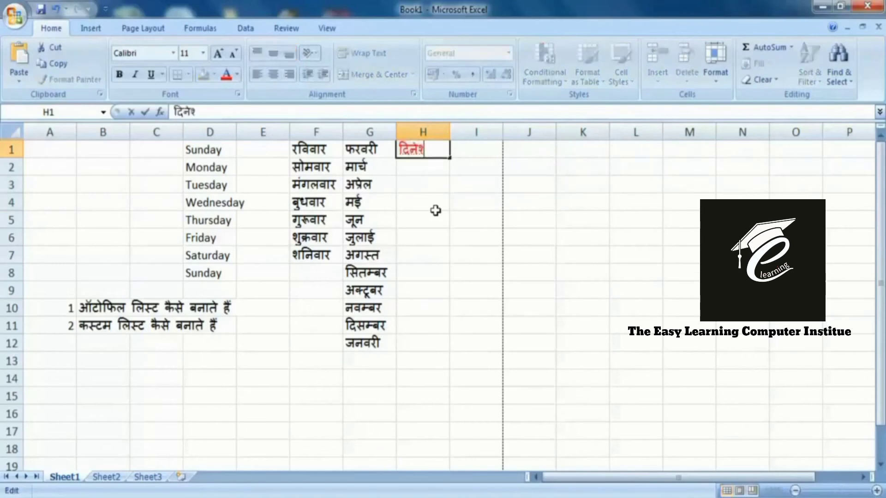
key(Return)
click(422, 148)
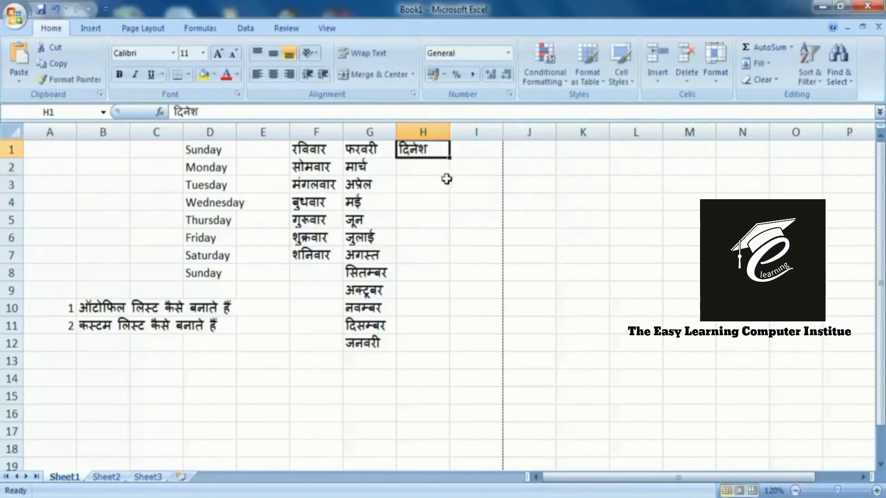
drag(451, 159, 457, 358)
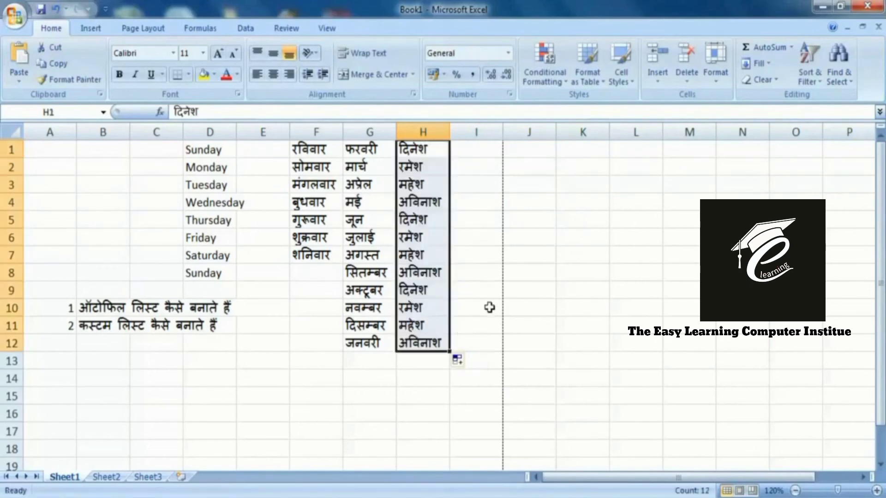
click(497, 255)
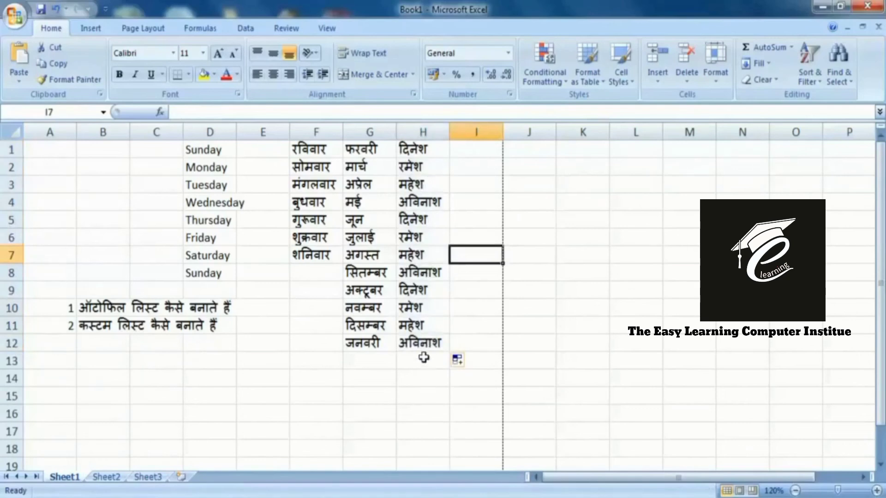
- Enter फरवरी in I1 and अप्रेल in I2, and AutoFill the every-second-month series from both cells down to I9
key(Up)
key(Up)
key(Up)
key(Up)
key(Up)
key(Up)
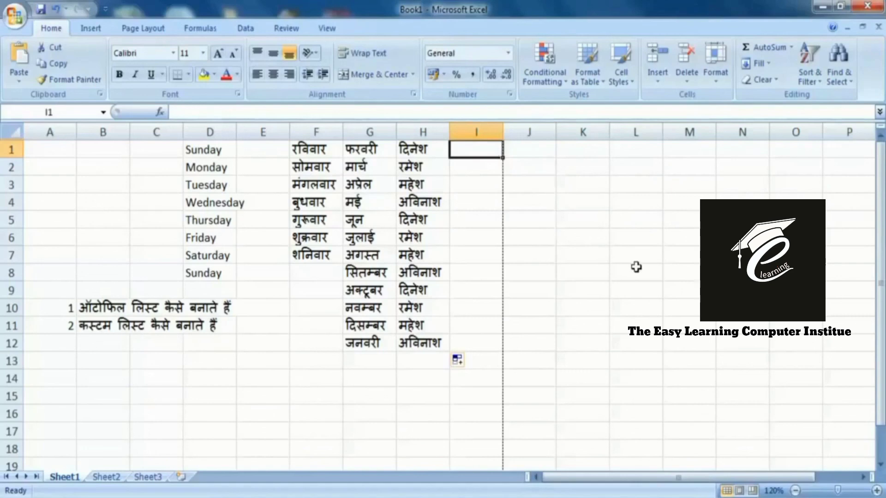
text(फरवरी)
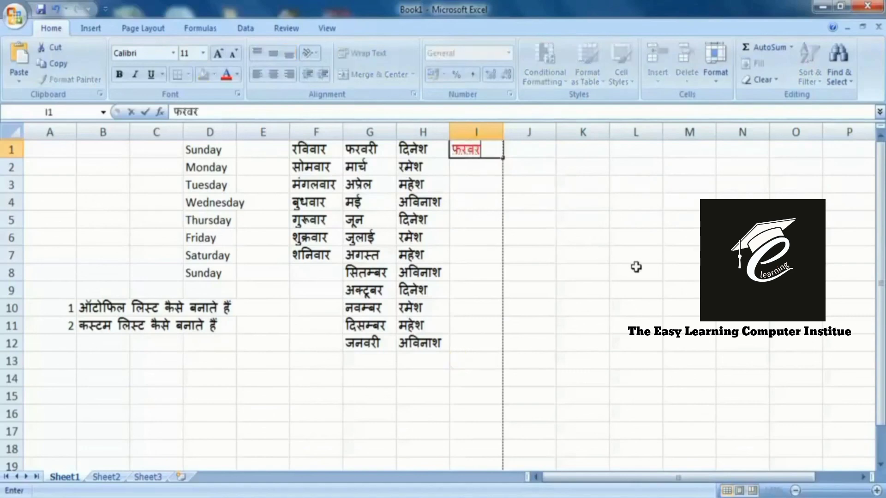
key(Return)
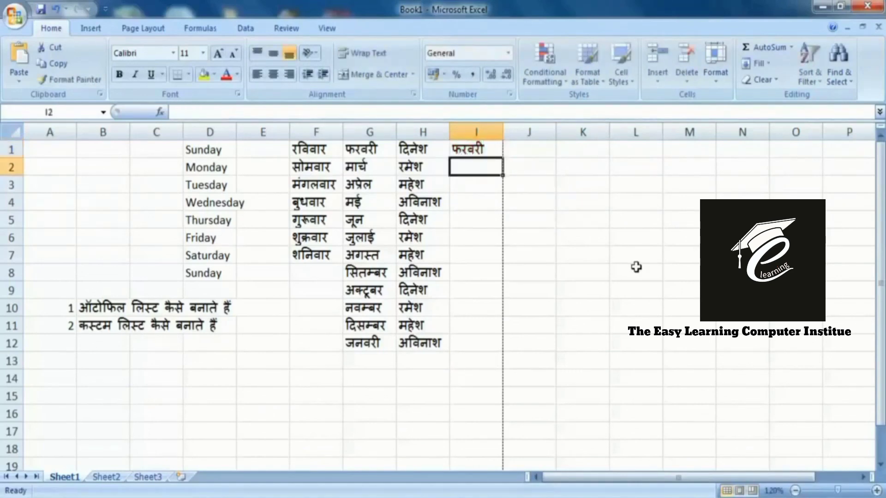
text(प)
key(BackSpace)
text(अप)
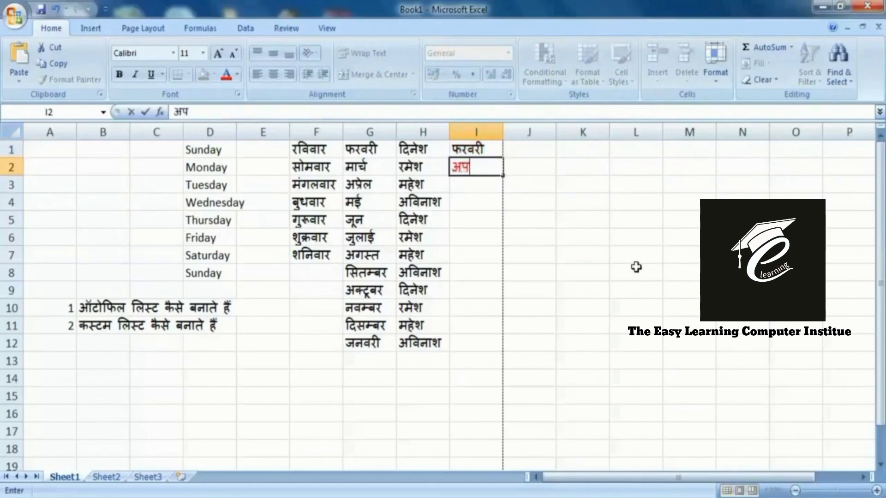
text(्रेल)
key(Return)
drag(490, 150, 502, 297)
click(492, 326)
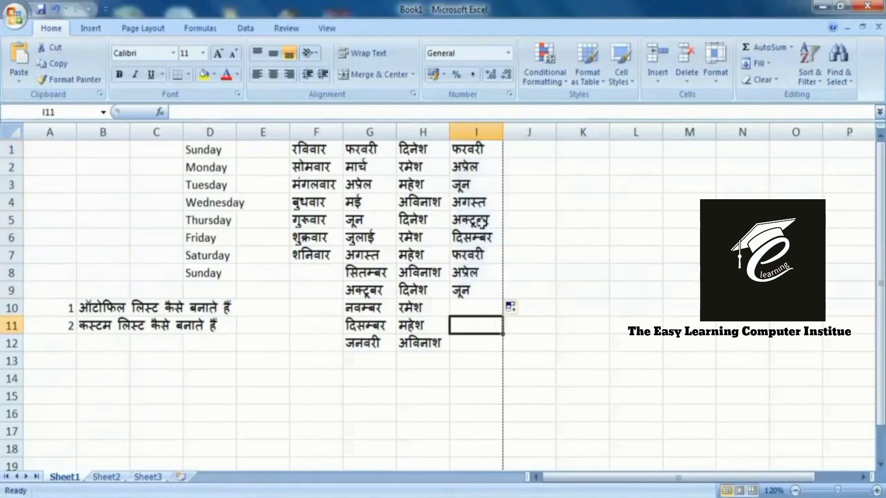